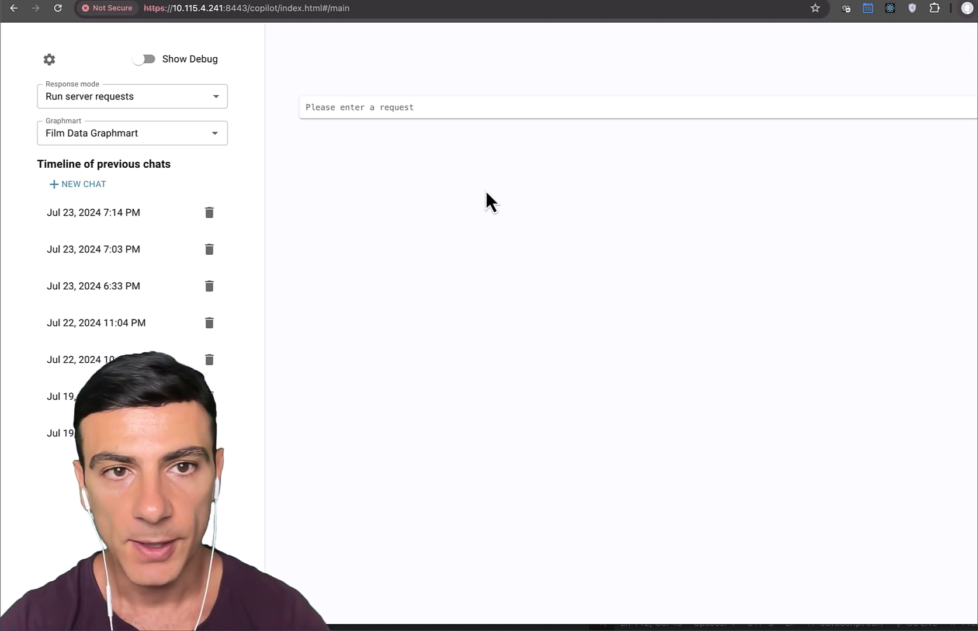
Send a greeting with your name in a new Film Data Graphmart chat
{"action": "type", "text": "hi, I'"}
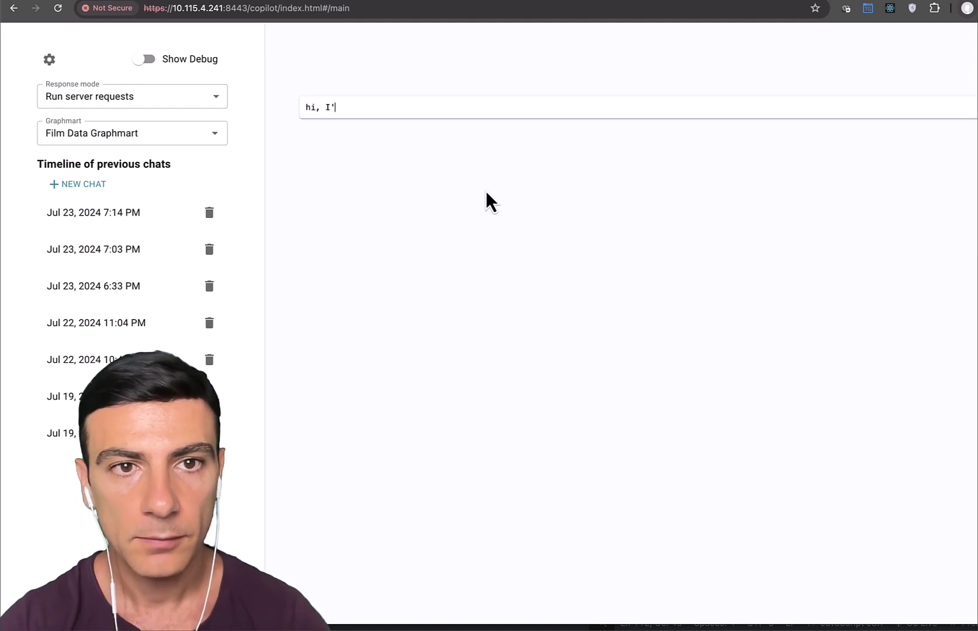
{"action": "type", "text": "m Rouben"}
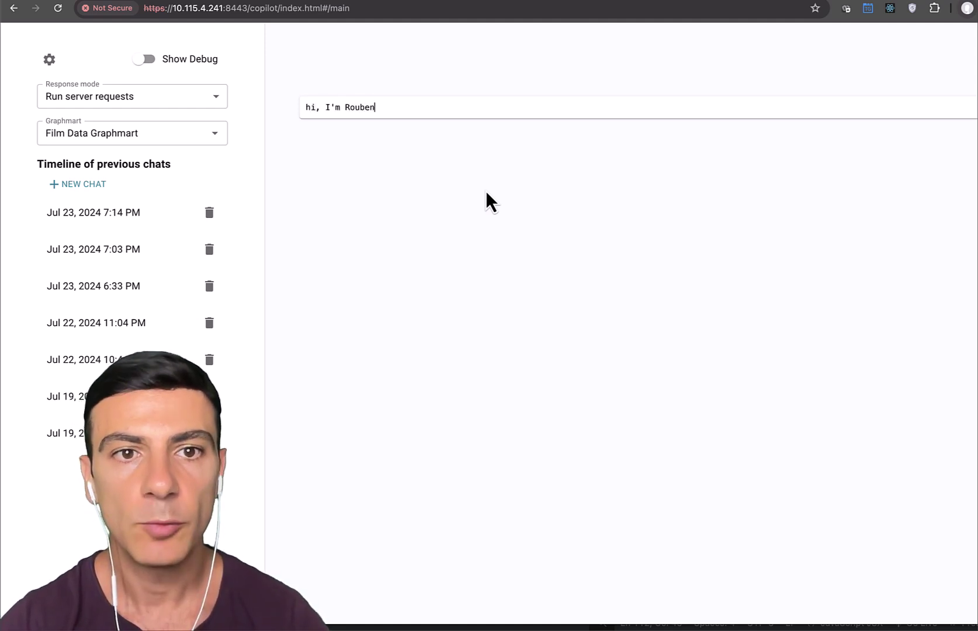
{"action": "key", "text": "Return"}
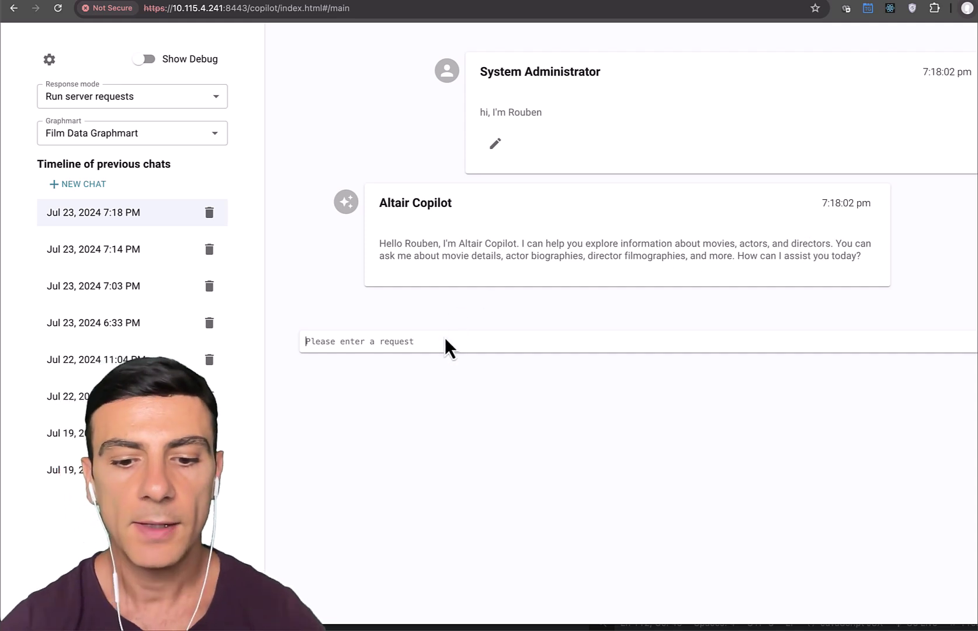
Ask 'What kinds of data can I ask questions about?' in the chat
{"action": "type", "text": "What kinds"}
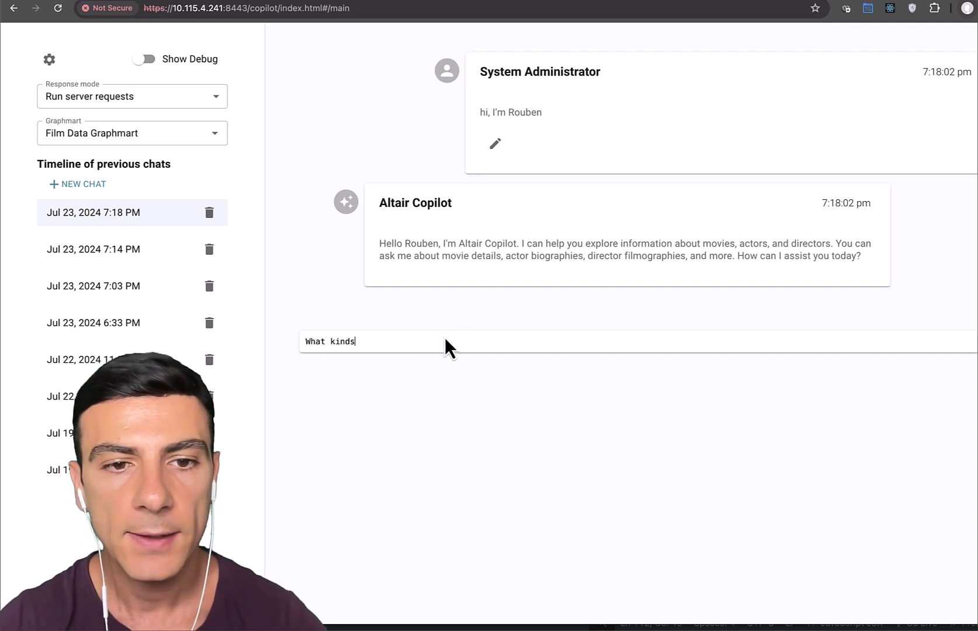
{"action": "type", "text": " of data can I"}
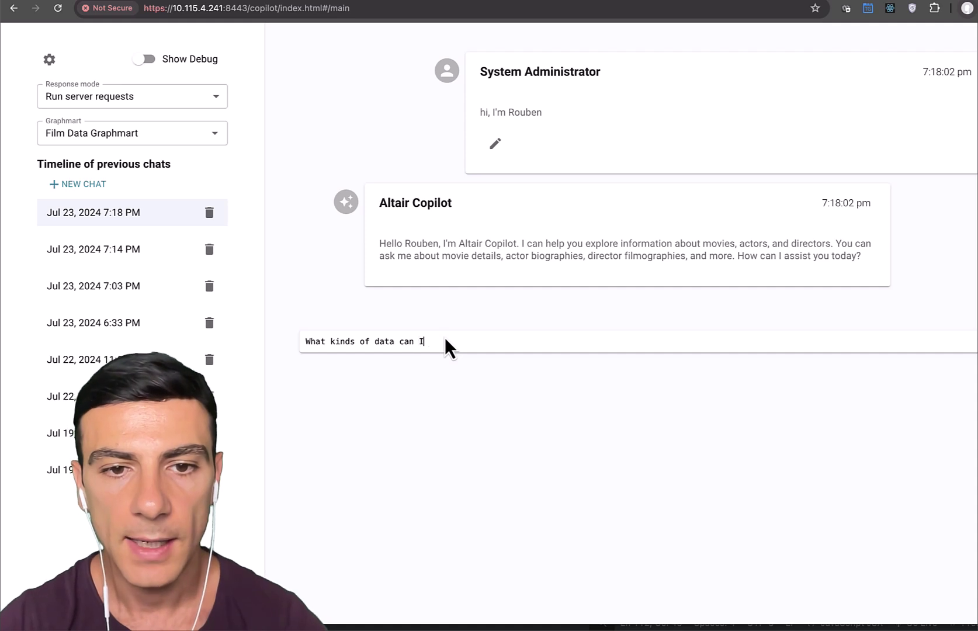
{"action": "type", "text": " ask question q"}
{"action": "key", "text": "BackSpace"}
{"action": "key", "text": "BackSpace"}
{"action": "key", "text": "BackSpace"}
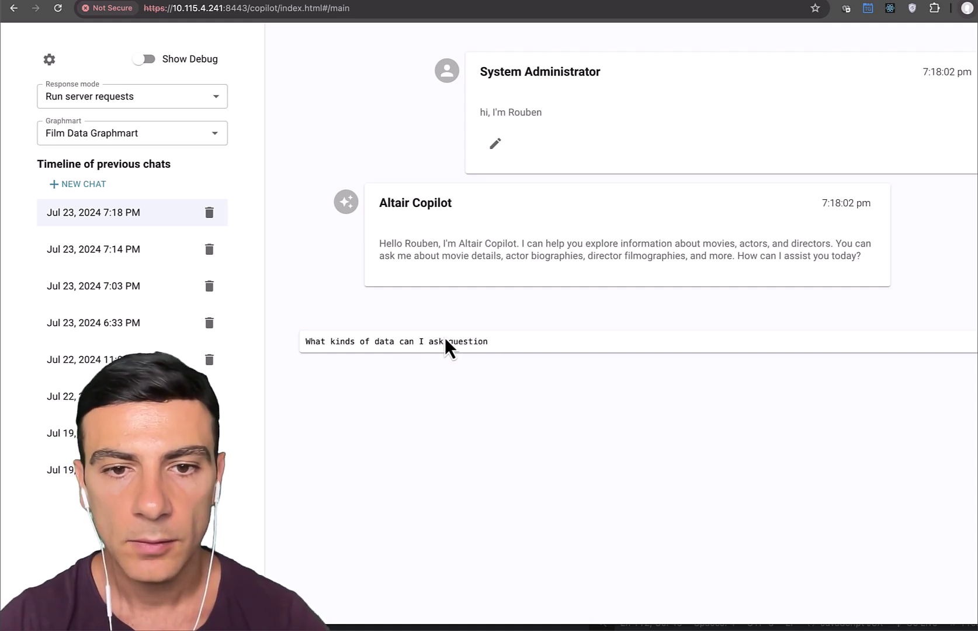
{"action": "type", "text": "s"}
{"action": "key", "text": "BackSpace"}
{"action": "key", "text": "BackSpace"}
{"action": "type", "text": "ns about"}
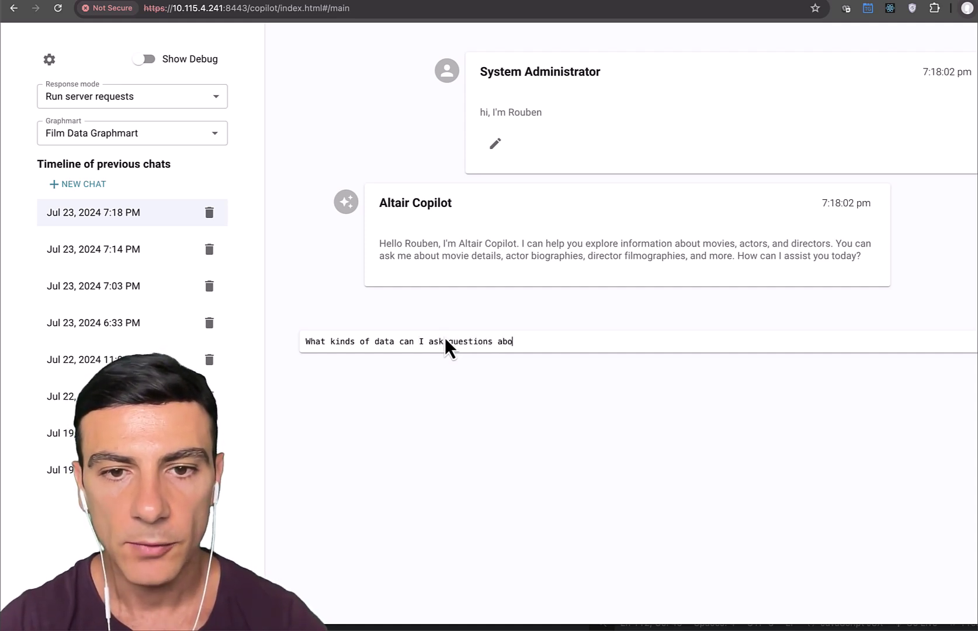
{"action": "key", "text": "Return"}
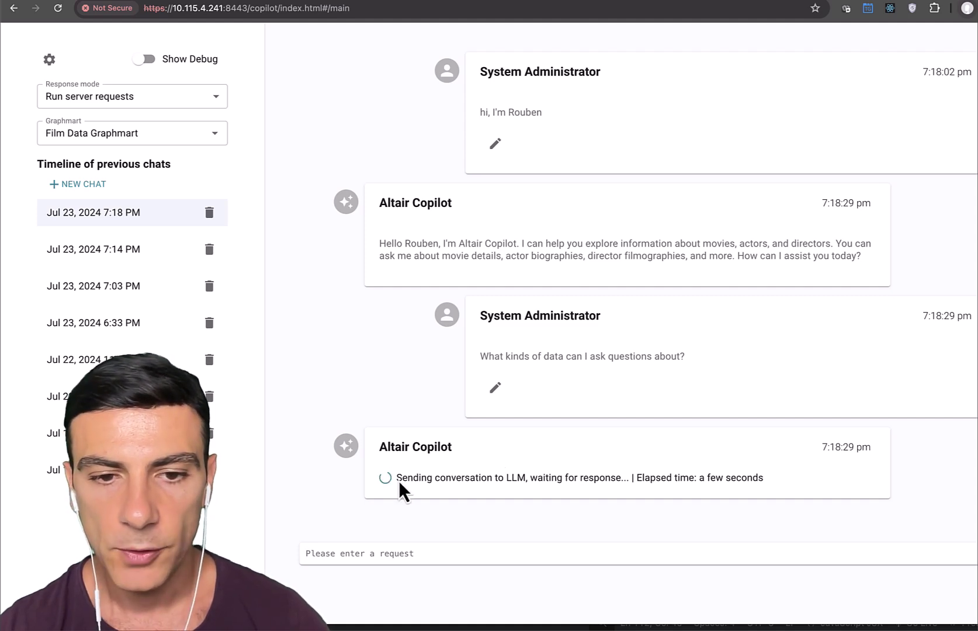
Scroll through the reply on movie, actor and director data and its suggested questions
{"action": "scroll", "coordinate": [539, 482], "scroll_direction": "down", "scroll_amount": 5}
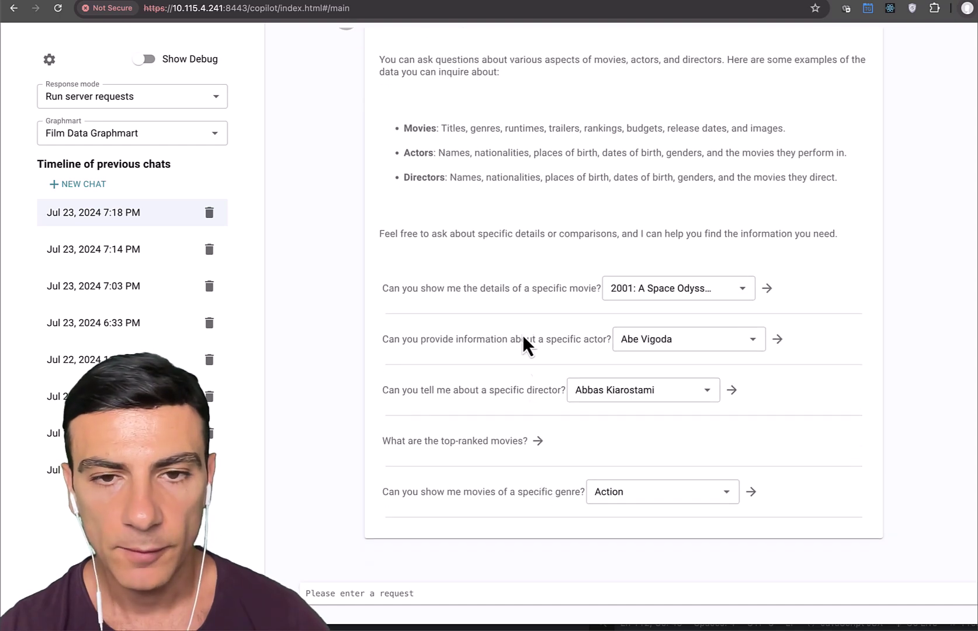
{"action": "scroll", "coordinate": [515, 295], "scroll_direction": "up", "scroll_amount": 1}
{"action": "scroll", "coordinate": [515, 294], "scroll_direction": "up", "scroll_amount": 1}
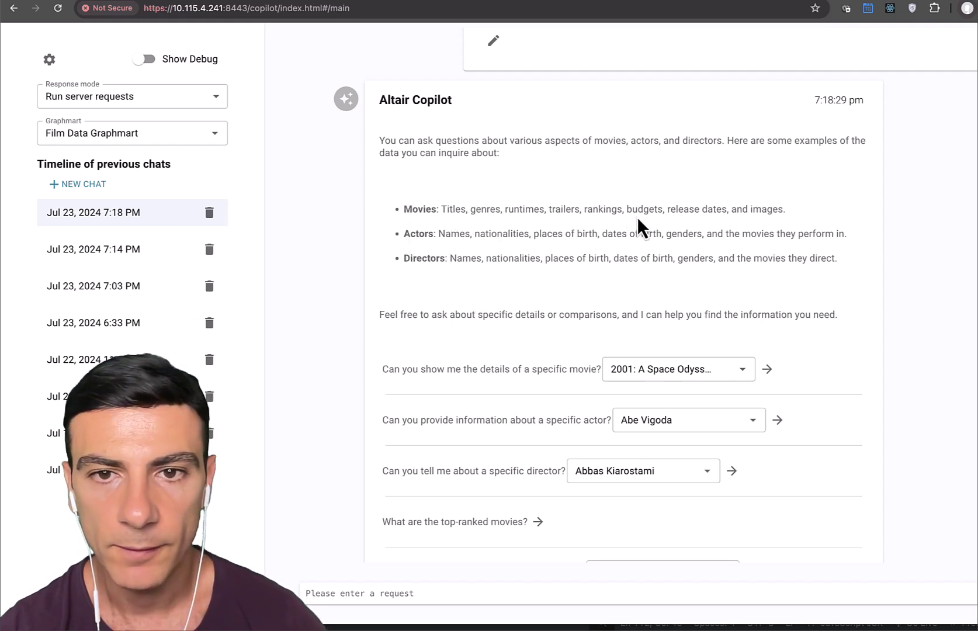
{"action": "scroll", "coordinate": [451, 311], "scroll_direction": "down", "scroll_amount": 3}
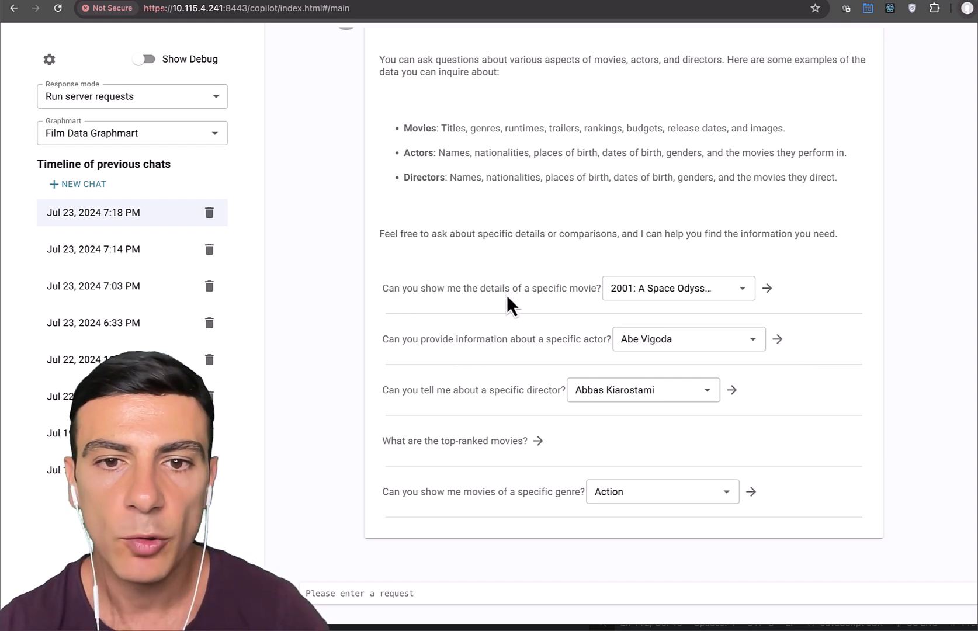
Keep '2001: A Space Odyssey' in the movie dropdown and ask the movie-details question
{"action": "left_click", "coordinate": [649, 291]}
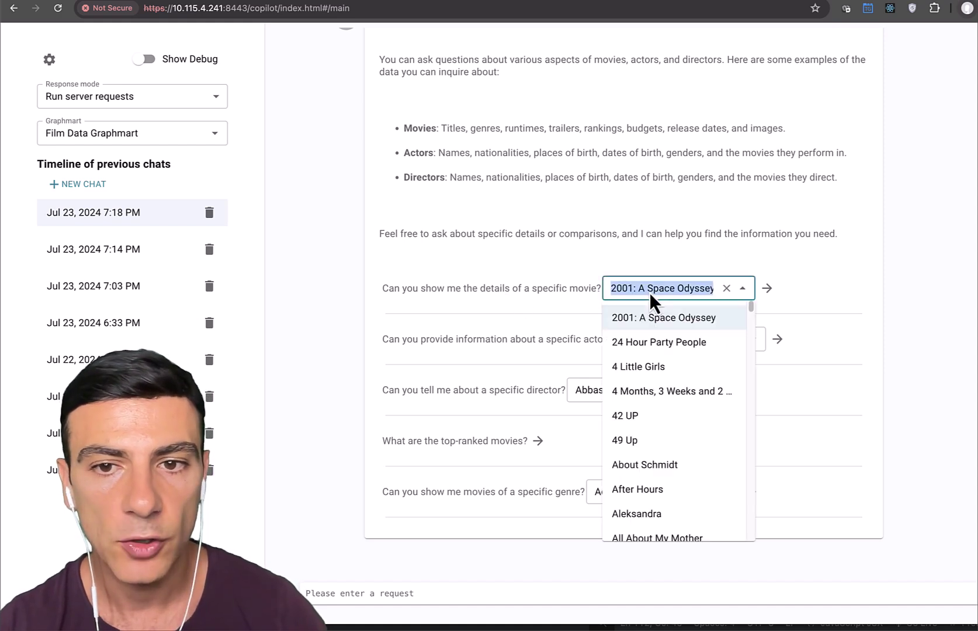
{"action": "scroll", "coordinate": [649, 465], "scroll_direction": "down", "scroll_amount": 1}
{"action": "scroll", "coordinate": [649, 466], "scroll_direction": "up", "scroll_amount": 1}
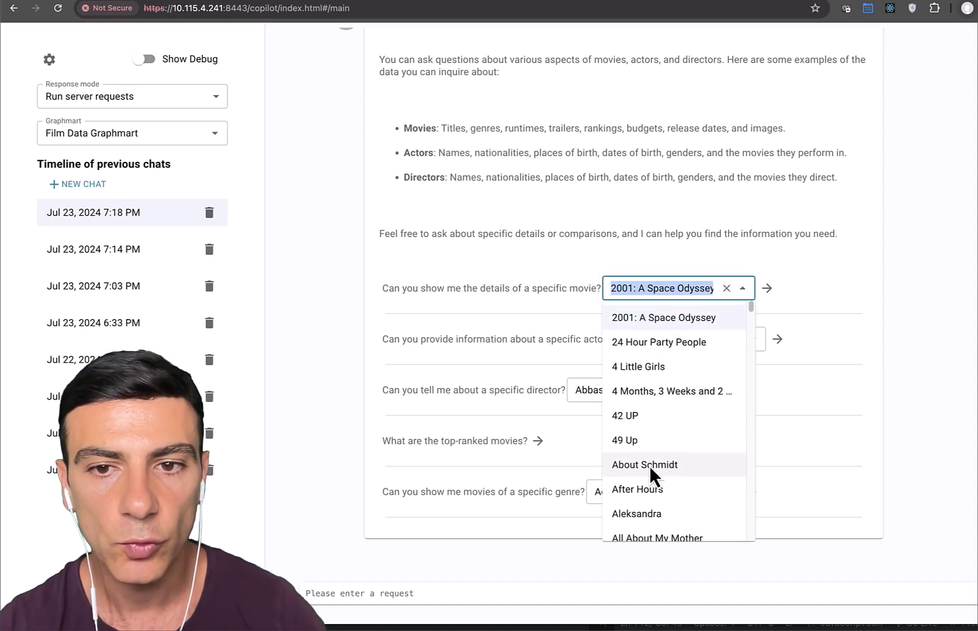
{"action": "left_click", "coordinate": [821, 292]}
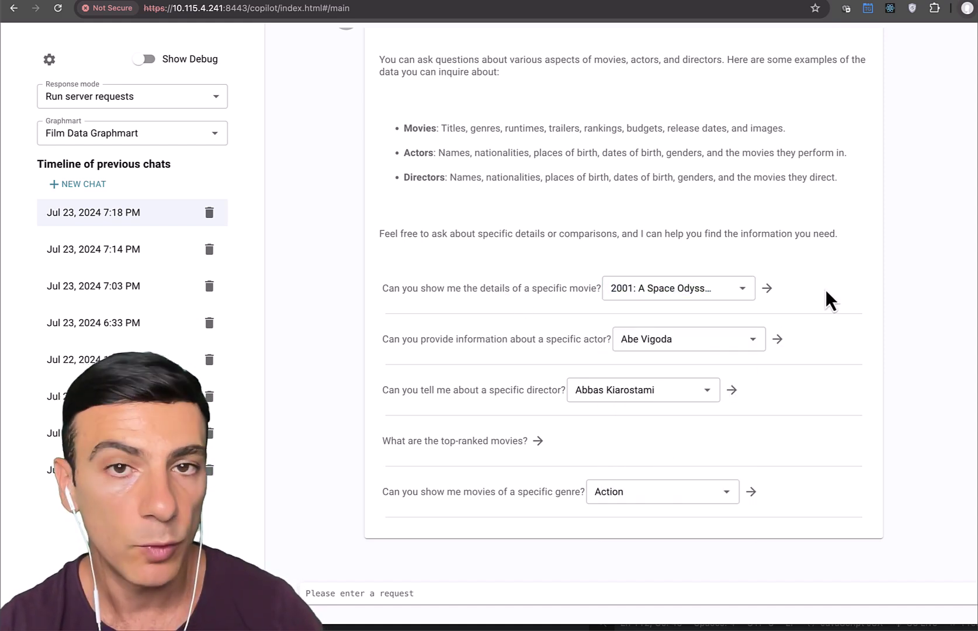
{"action": "left_click", "coordinate": [767, 290]}
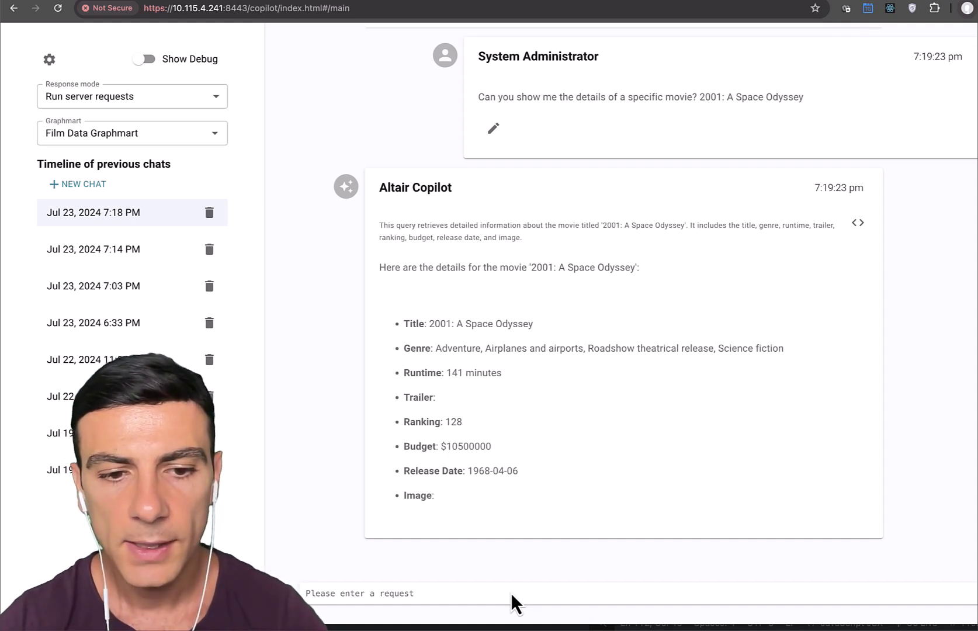
Request the actors who performed in the film, with details about each actor
{"action": "type", "text": "List me the actors"}
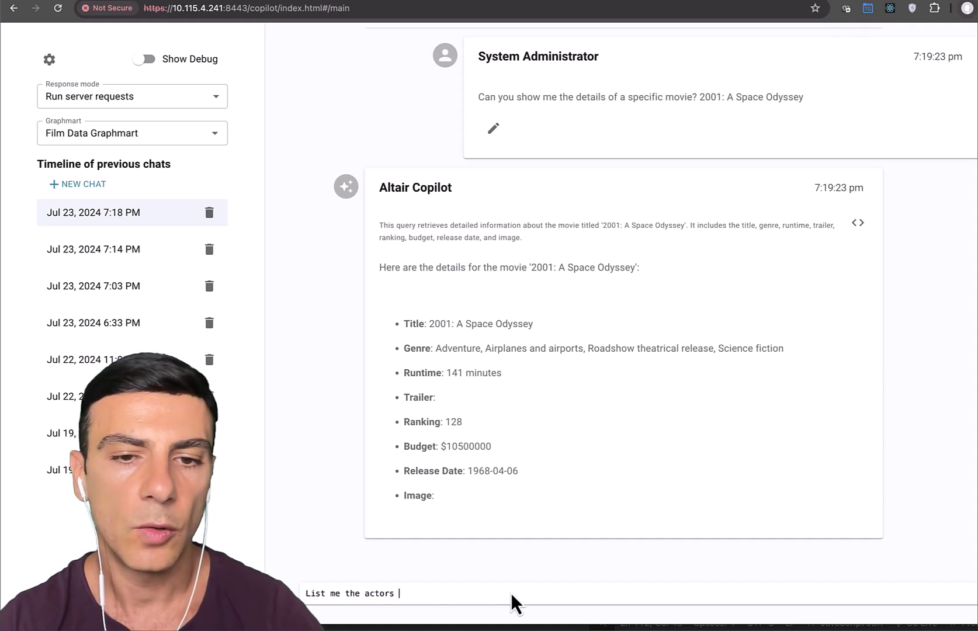
{"action": "type", "text": " who a"}
{"action": "key", "text": "BackSpace"}
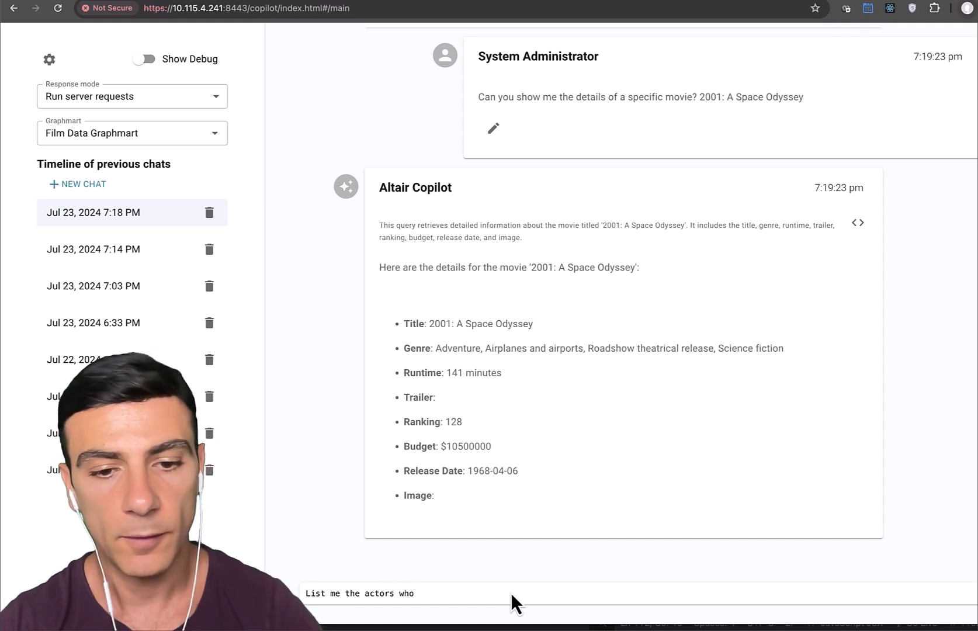
{"action": "type", "text": "performed i"}
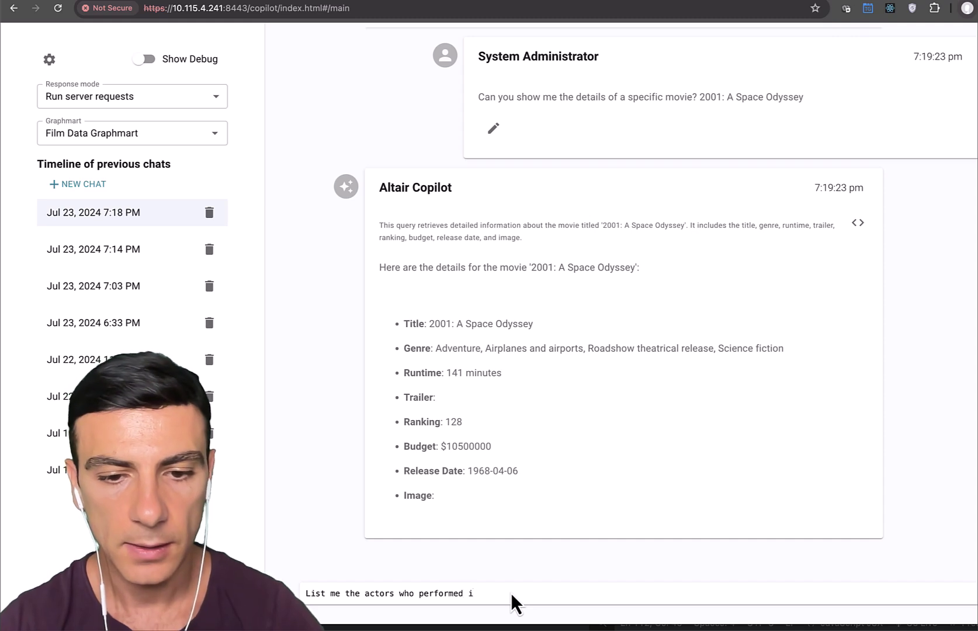
{"action": "type", "text": "n this movie."}
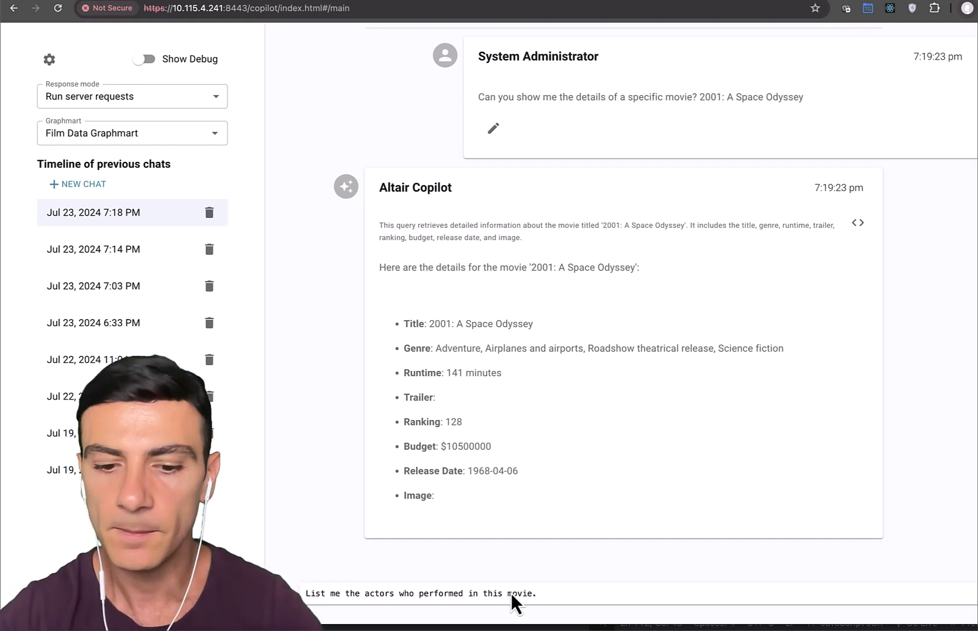
{"action": "type", "text": "Also s"}
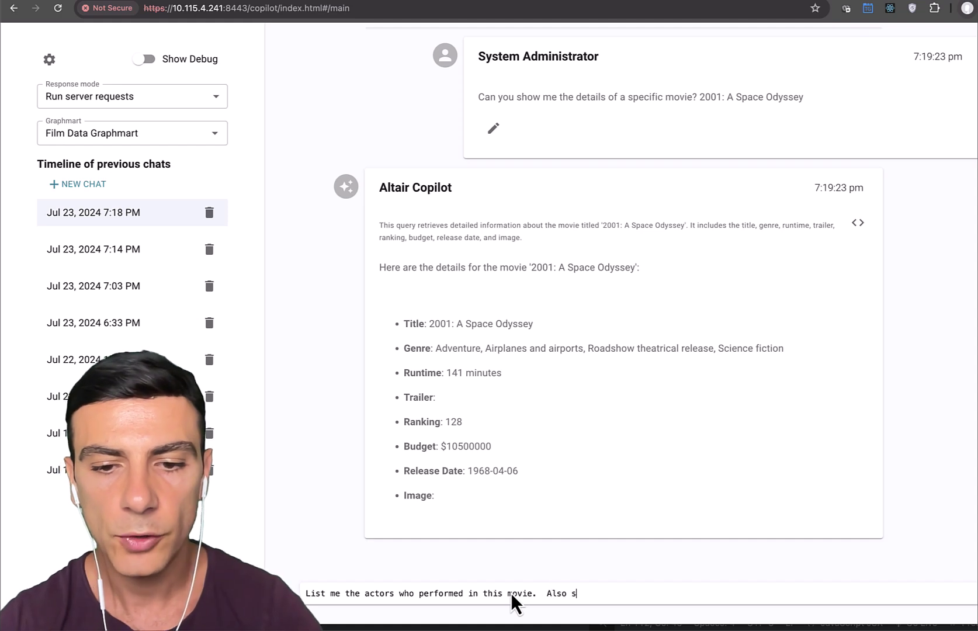
{"action": "type", "text": "how some details about each movie"}
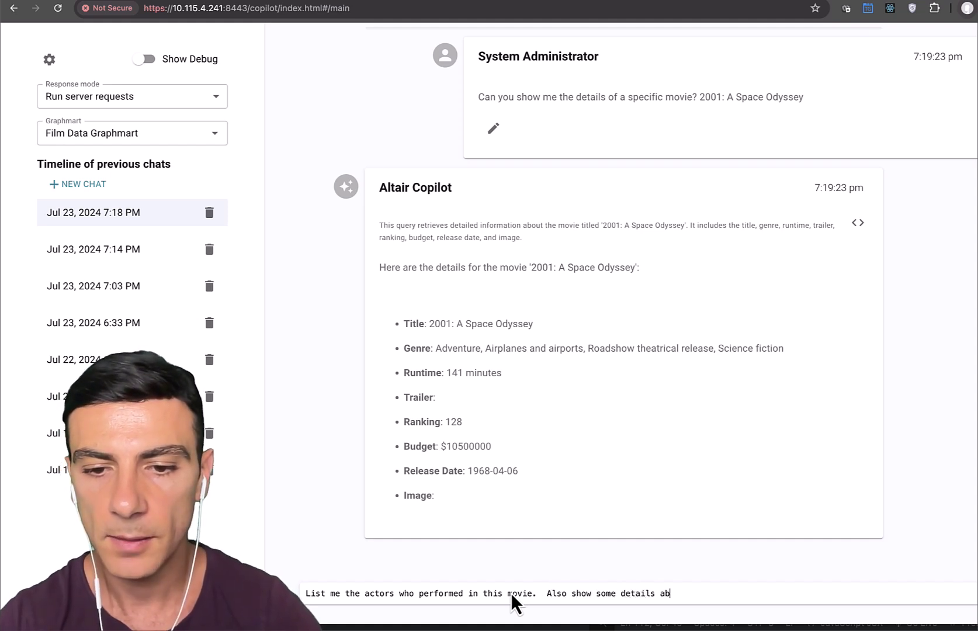
{"action": "key", "text": "BackSpace"}
{"action": "key", "text": "BackSpace"}
{"action": "key", "text": "BackSpace"}
{"action": "key", "text": "BackSpace"}
{"action": "key", "text": "BackSpace"}
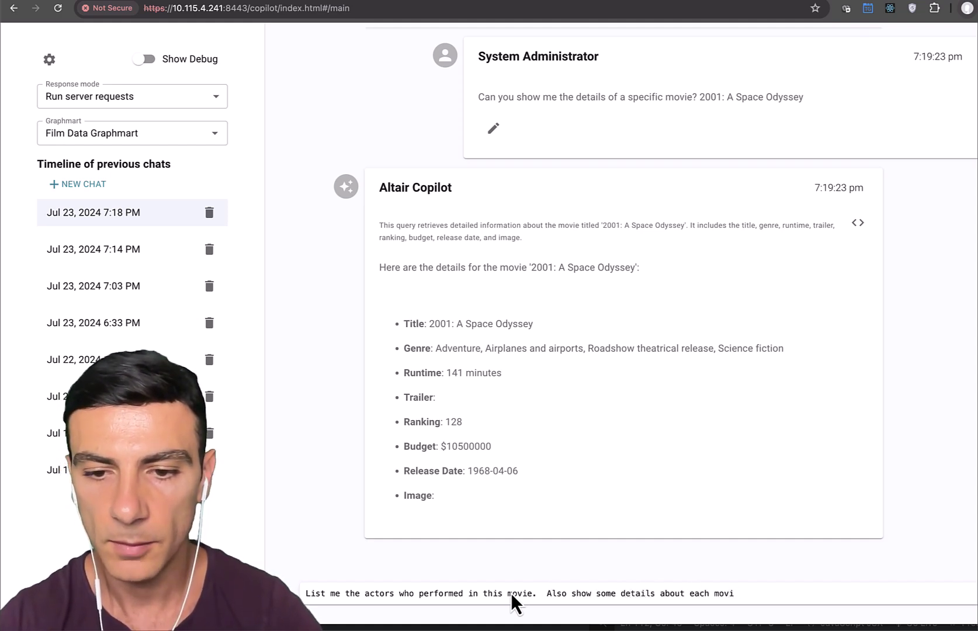
{"action": "type", "text": "actor"}
{"action": "type", "text": "."}
{"action": "key", "text": "Return"}
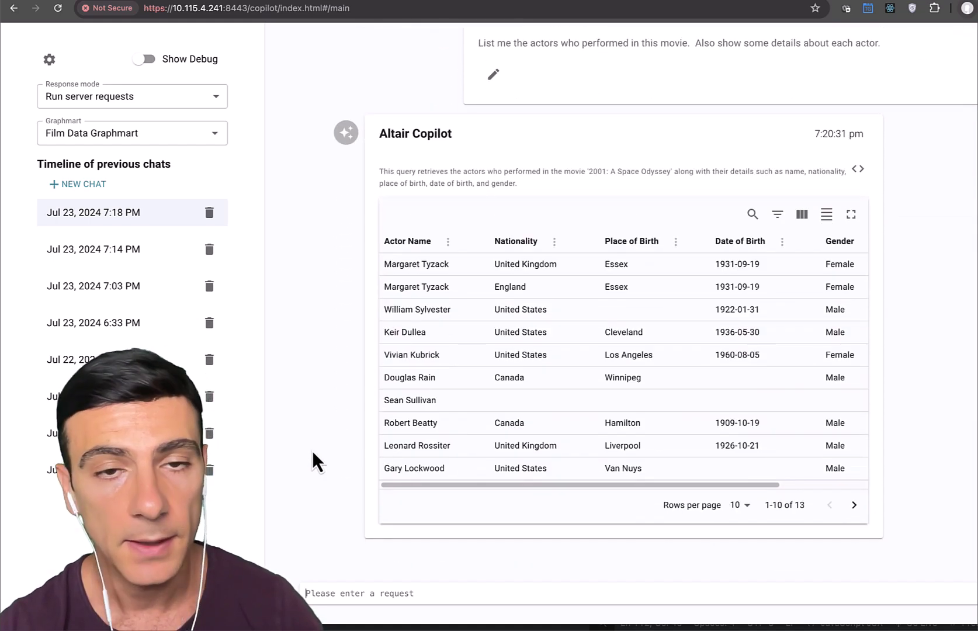
{"action": "left_click", "coordinate": [858, 167]}
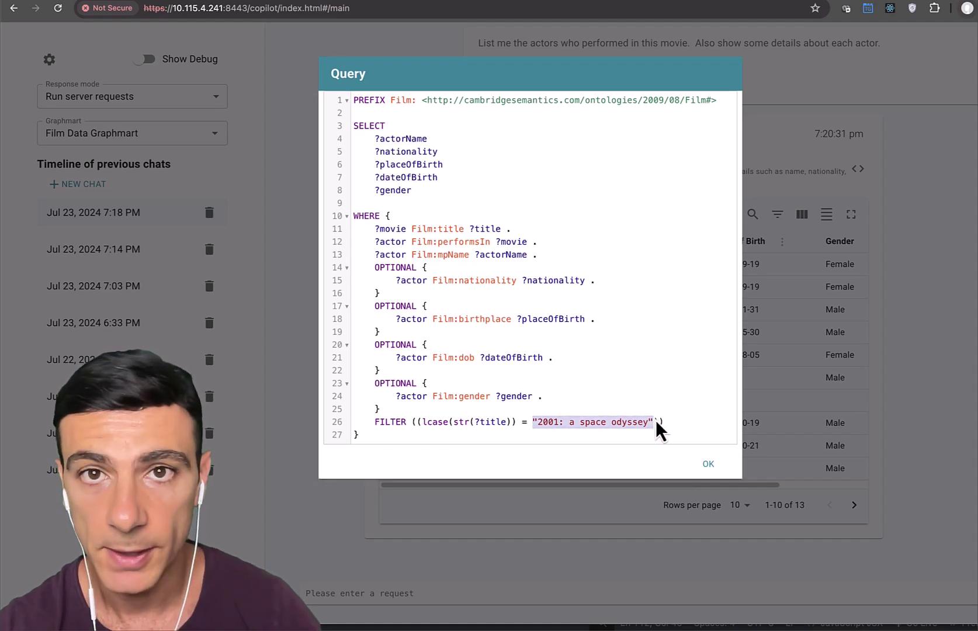
{"action": "left_click", "coordinate": [706, 462]}
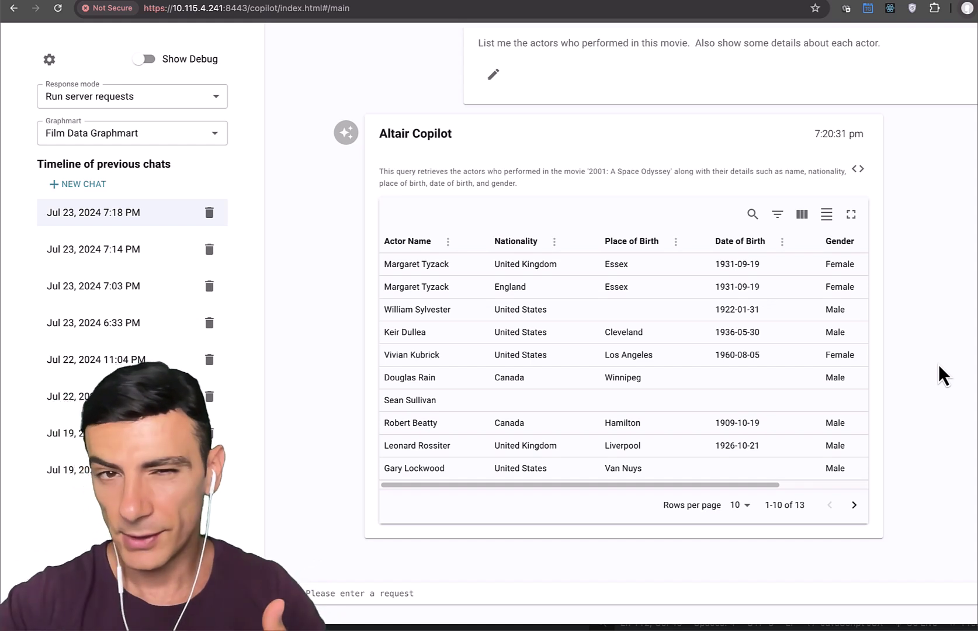
Sort the actors table by Nationality ascending and inspect its Actions column
{"action": "left_click", "coordinate": [542, 243]}
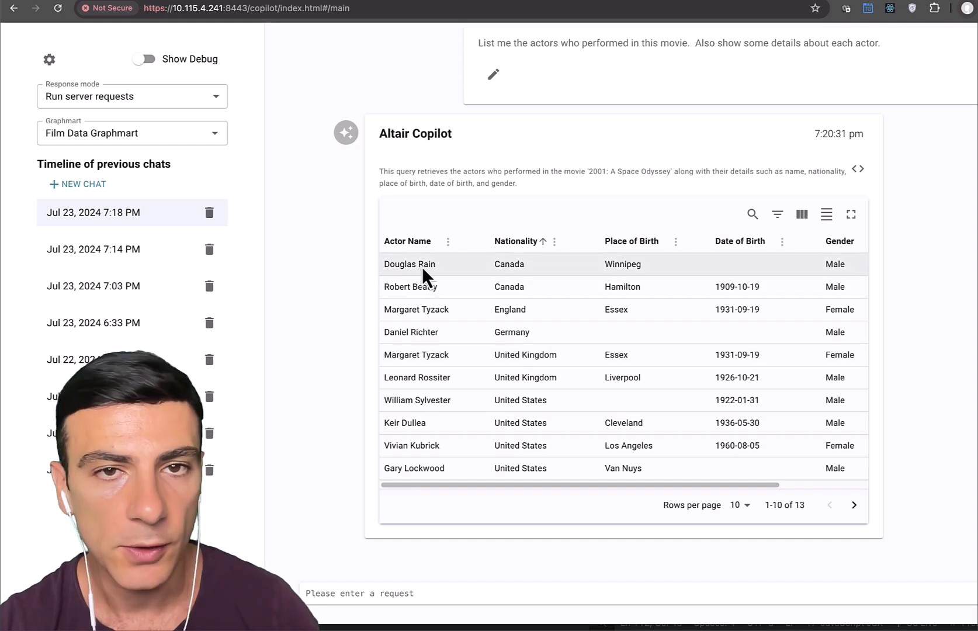
{"action": "scroll", "coordinate": [501, 264], "scroll_direction": "right", "scroll_amount": 5}
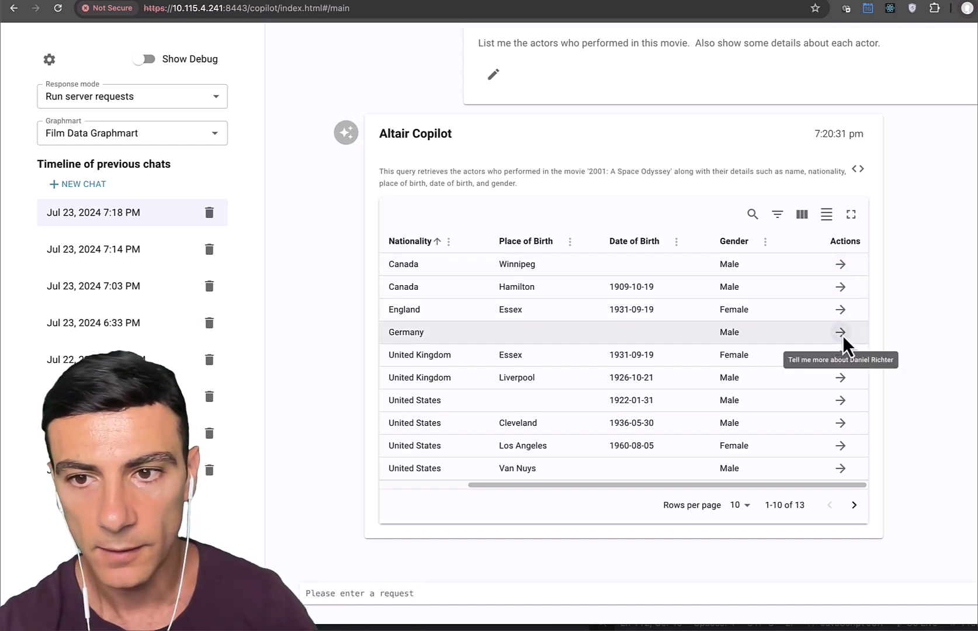
{"action": "scroll", "coordinate": [708, 349], "scroll_direction": "left", "scroll_amount": 5}
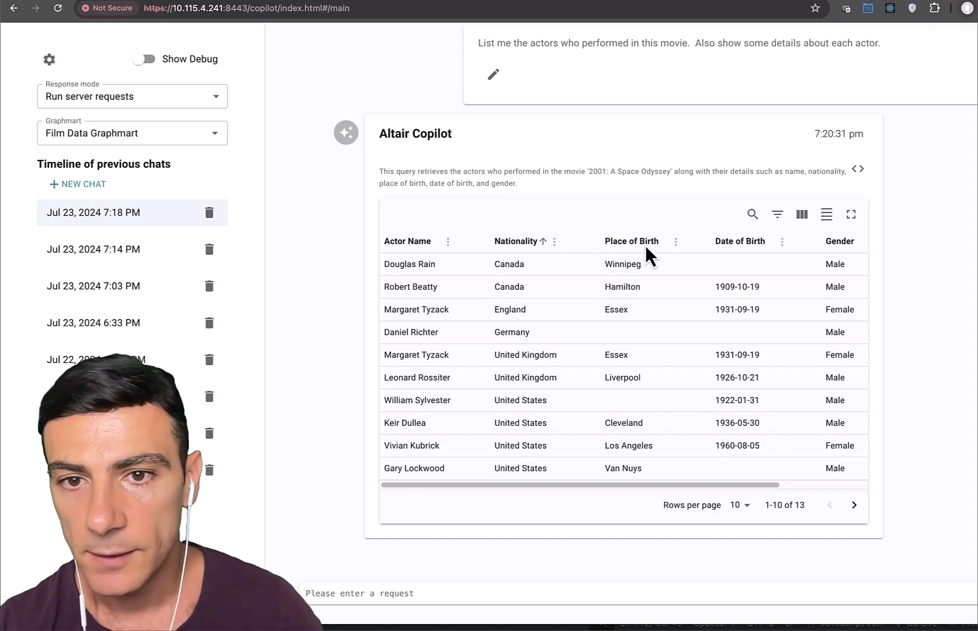
{"action": "scroll", "coordinate": [647, 248], "scroll_direction": "right", "scroll_amount": 4}
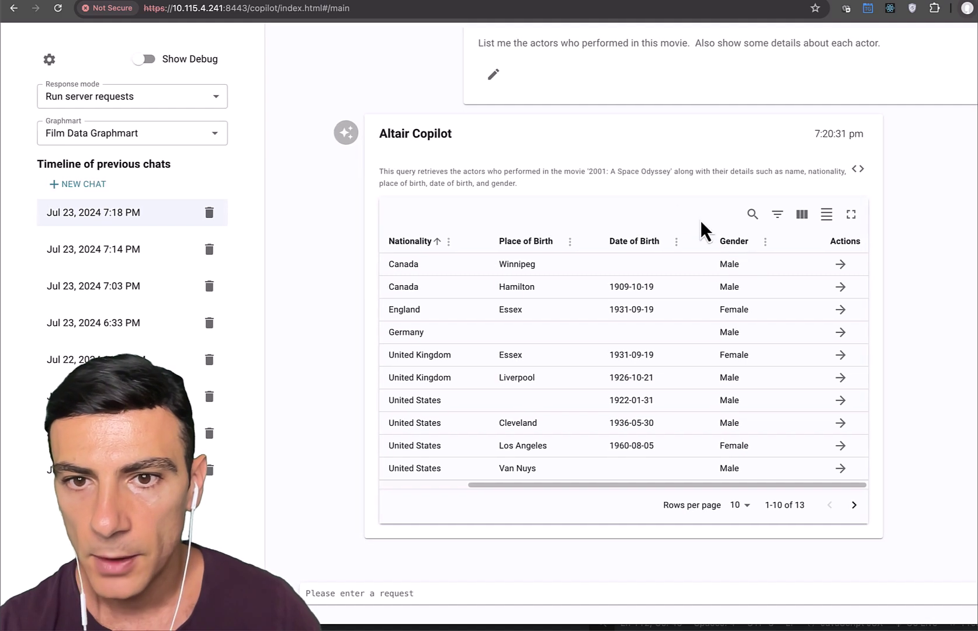
{"action": "scroll", "coordinate": [609, 298], "scroll_direction": "left", "scroll_amount": 4}
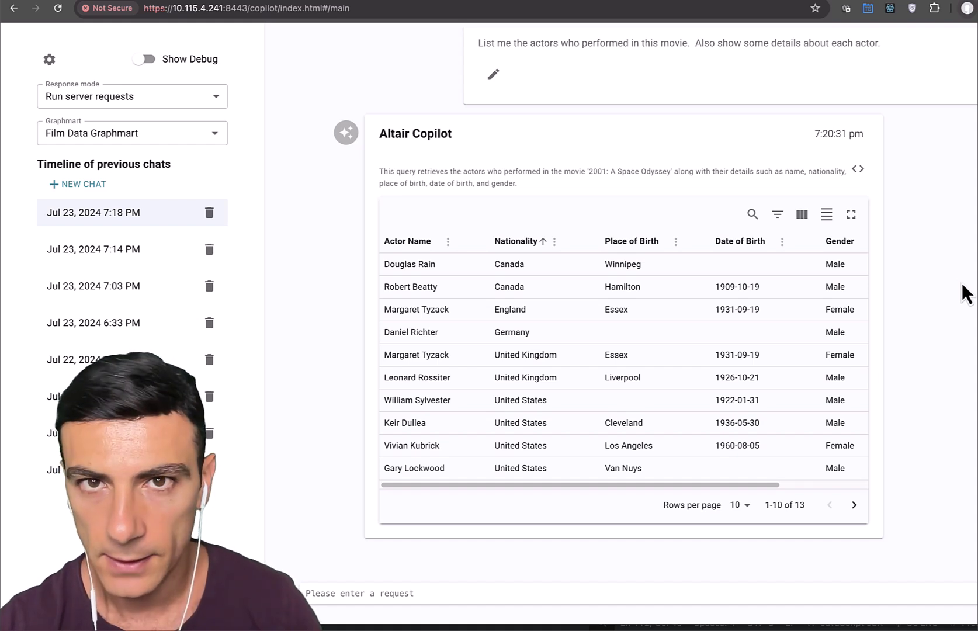
Send 'Please compute the average age for these actors.'
{"action": "left_click", "coordinate": [366, 596]}
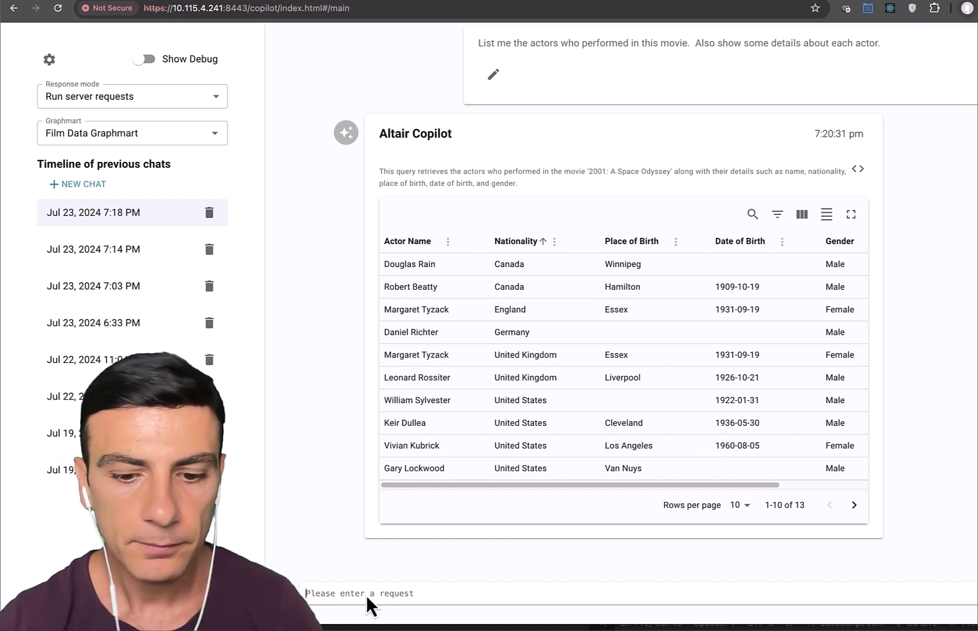
{"action": "type", "text": "Please c"}
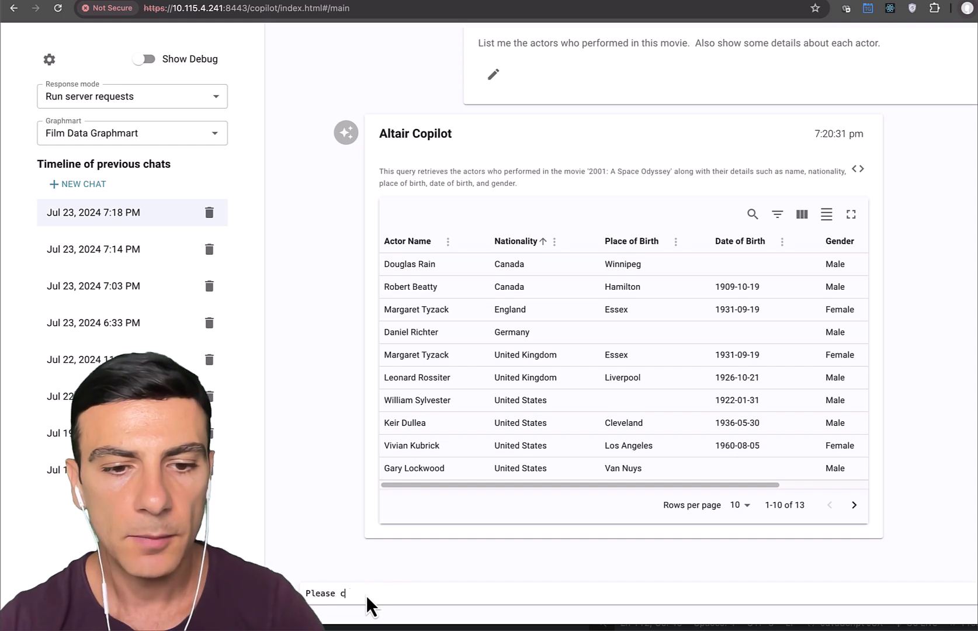
{"action": "type", "text": "ompute the aver"}
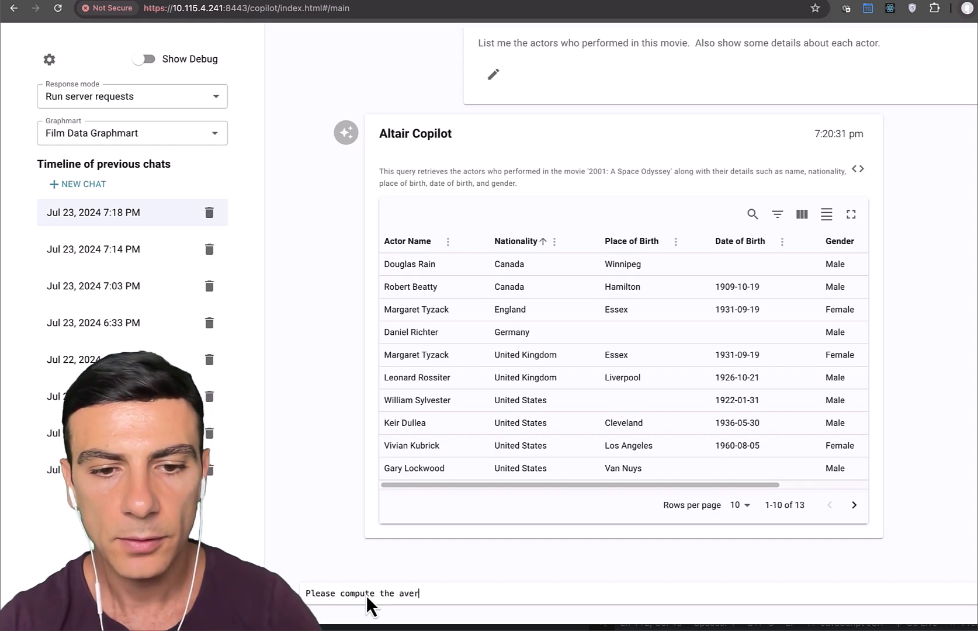
{"action": "type", "text": "age age for"}
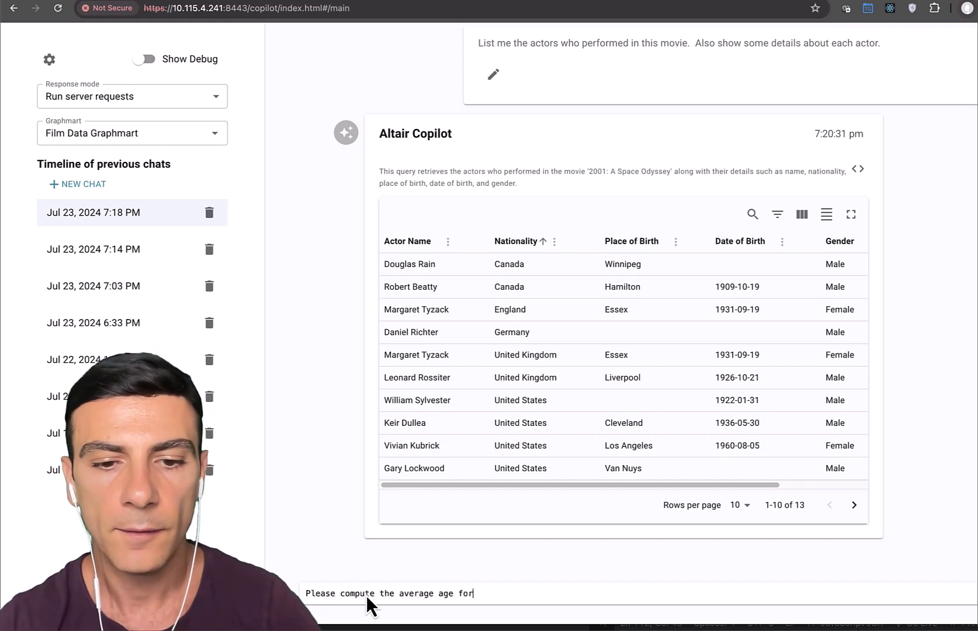
{"action": "type", "text": " these actors."}
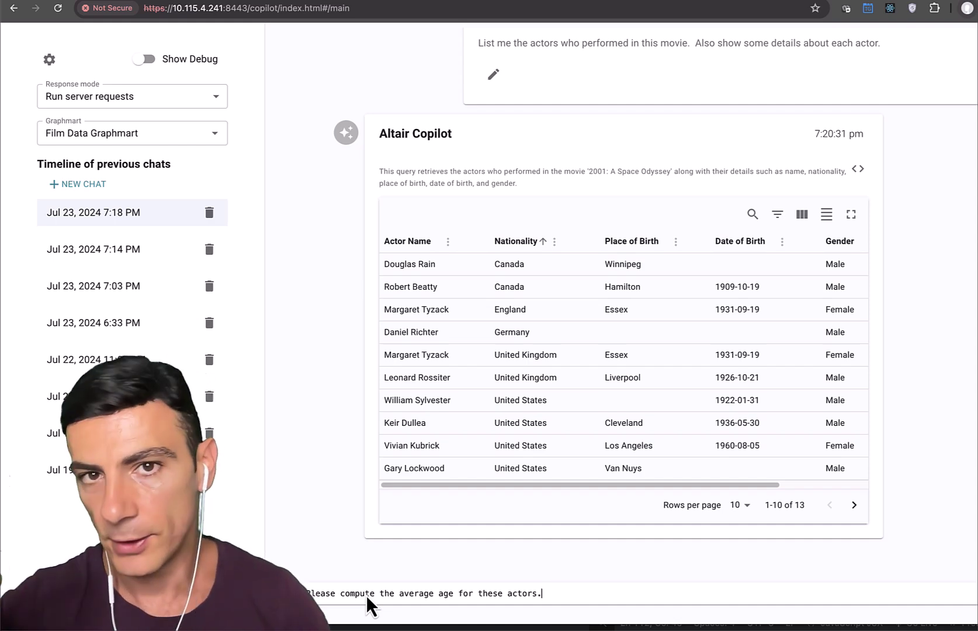
{"action": "key", "text": "Return"}
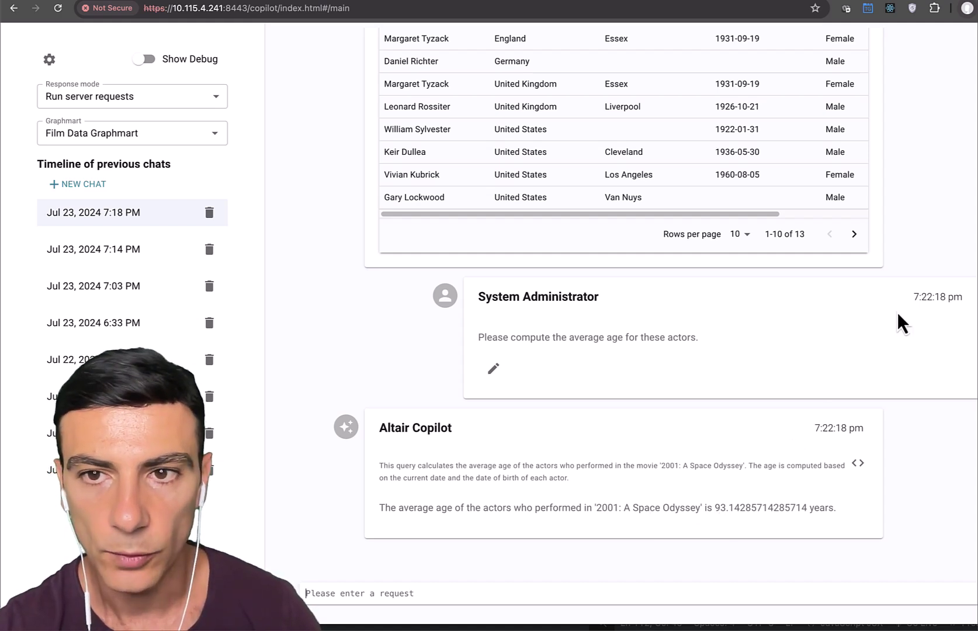
{"action": "scroll", "coordinate": [937, 217], "scroll_direction": "up", "scroll_amount": 2}
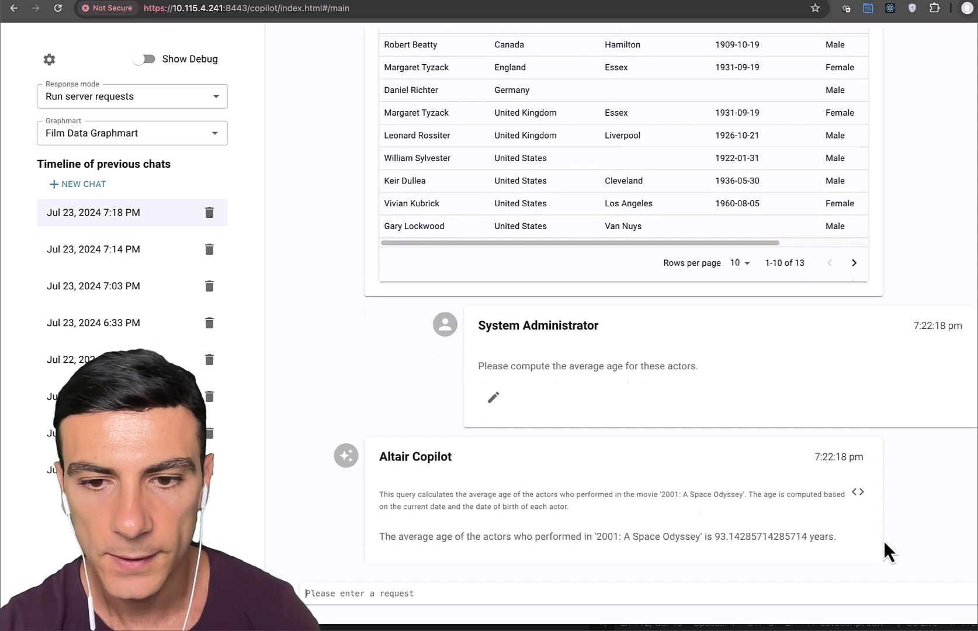
{"action": "left_click", "coordinate": [857, 463]}
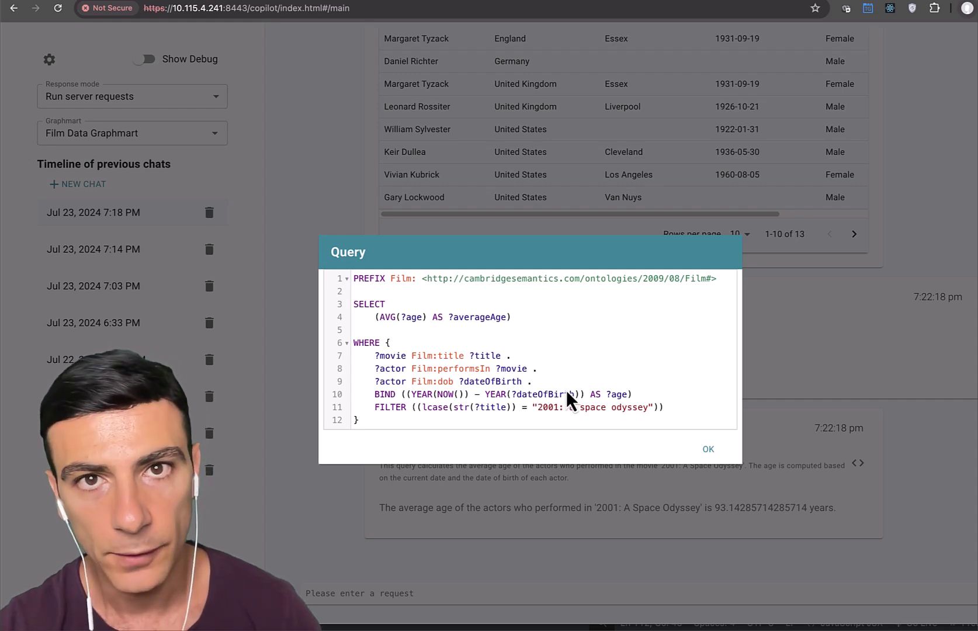
{"action": "left_click", "coordinate": [708, 448]}
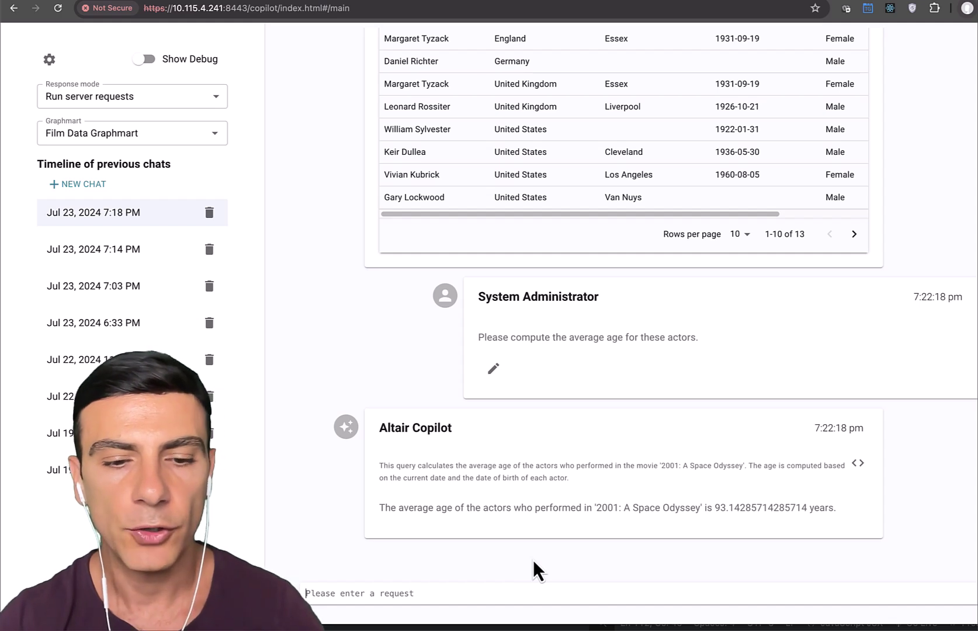
Send 'Please chart movies that are in the comedy genre and their budgets.'
{"action": "type", "text": "Pla"}
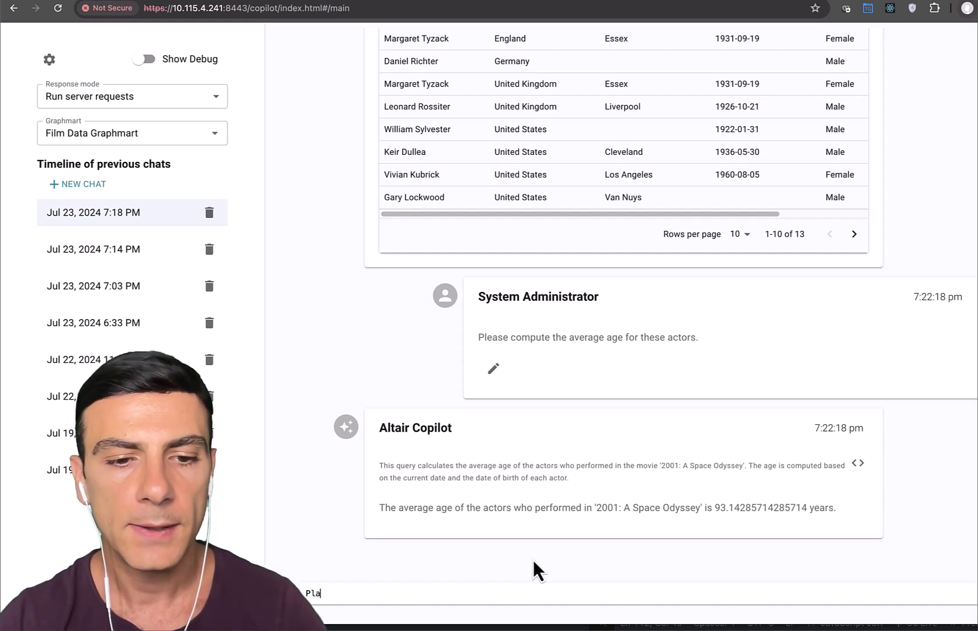
{"action": "key", "text": "BackSpace"}
{"action": "key", "text": "BackSpace"}
{"action": "key", "text": "BackSpace"}
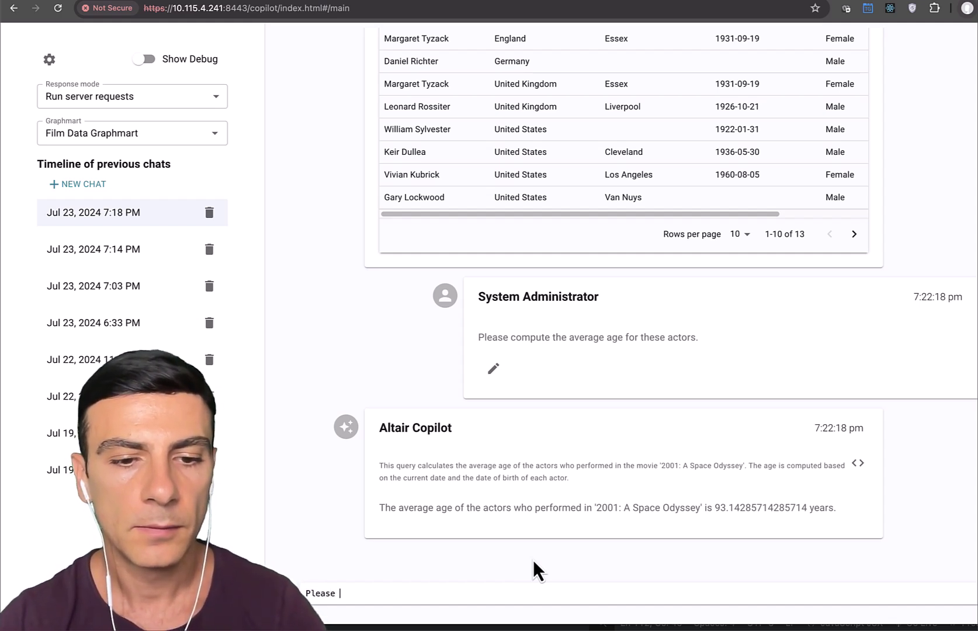
{"action": "type", "text": "lease chart "}
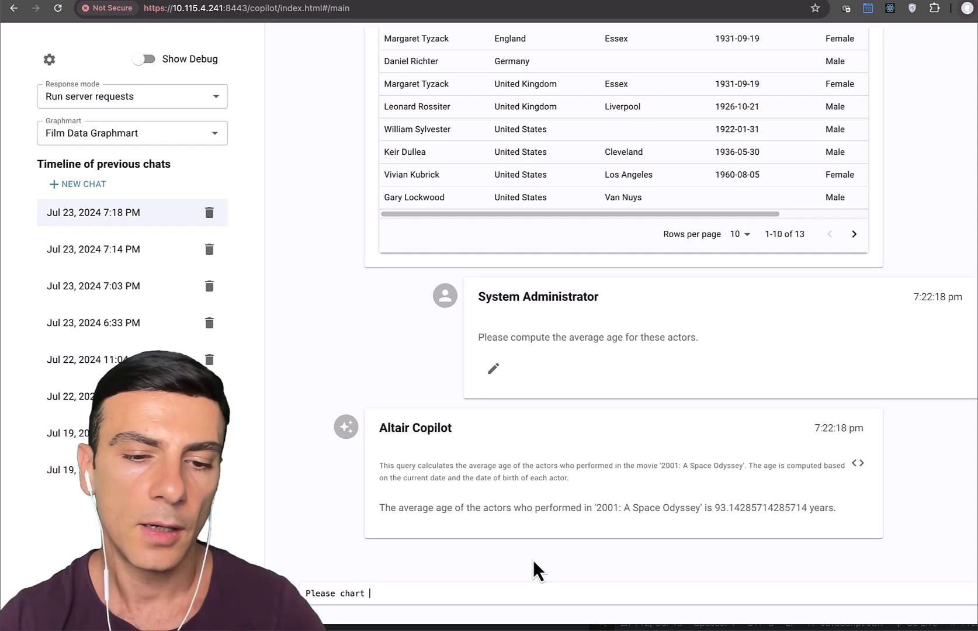
{"action": "type", "text": "movies that are in the "}
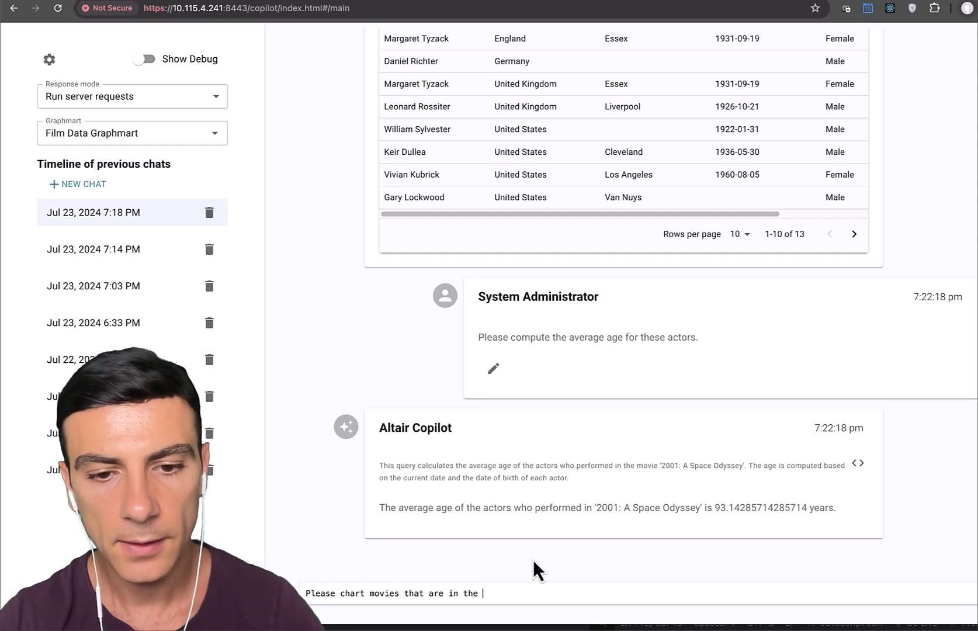
{"action": "type", "text": "genre comedy"}
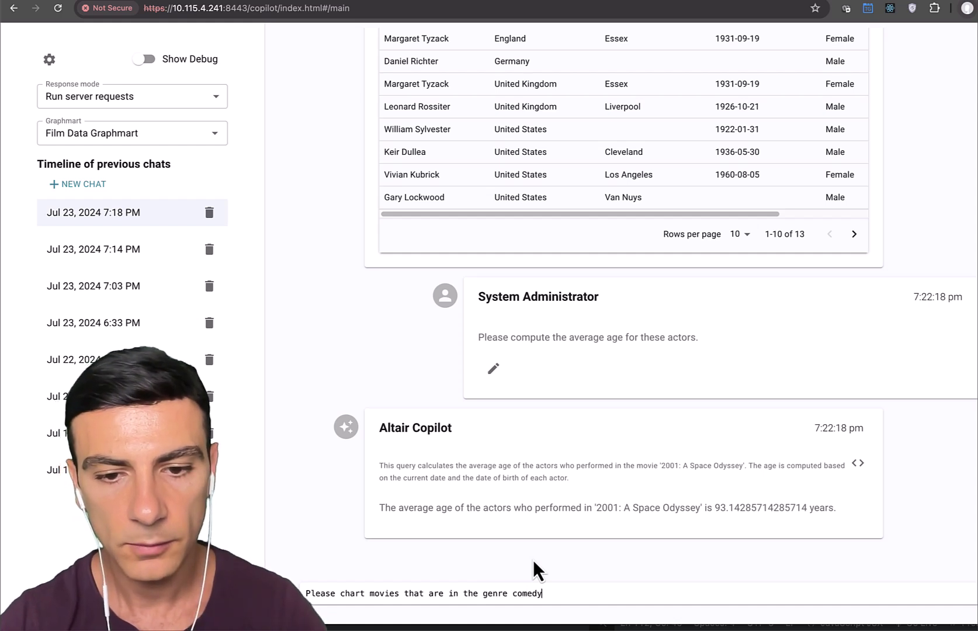
{"action": "key", "text": "BackSpace"}
{"action": "key", "text": "BackSpace"}
{"action": "key", "text": "BackSpace"}
{"action": "key", "text": "BackSpace"}
{"action": "key", "text": "BackSpace"}
{"action": "key", "text": "BackSpace"}
{"action": "key", "text": "BackSpace"}
{"action": "key", "text": "BackSpace"}
{"action": "key", "text": "BackSpace"}
{"action": "key", "text": "BackSpace"}
{"action": "key", "text": "BackSpace"}
{"action": "key", "text": "BackSpace"}
{"action": "type", "text": "c"}
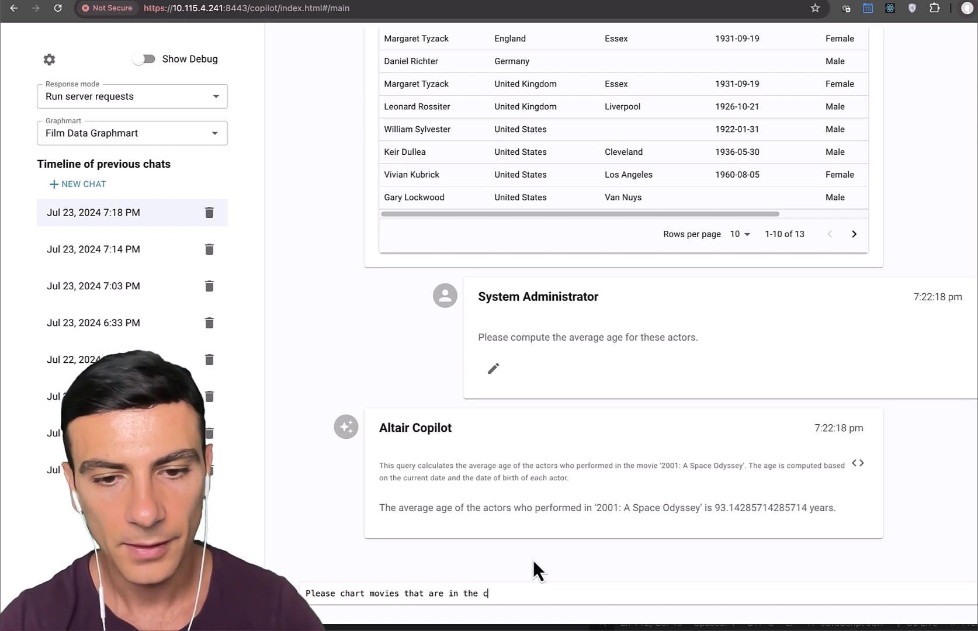
{"action": "type", "text": "omedy genre and"}
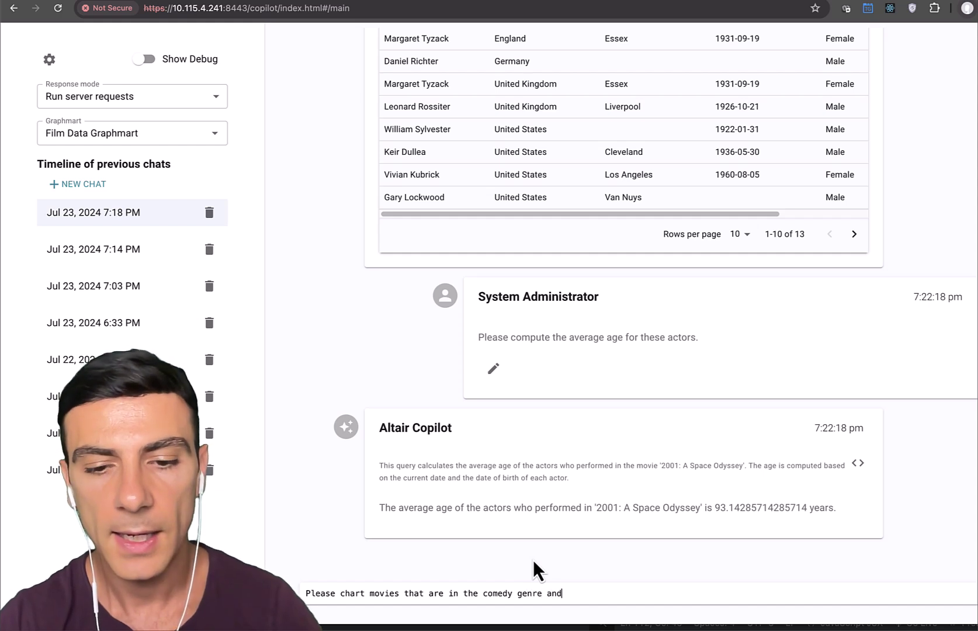
{"action": "type", "text": " their budgets."}
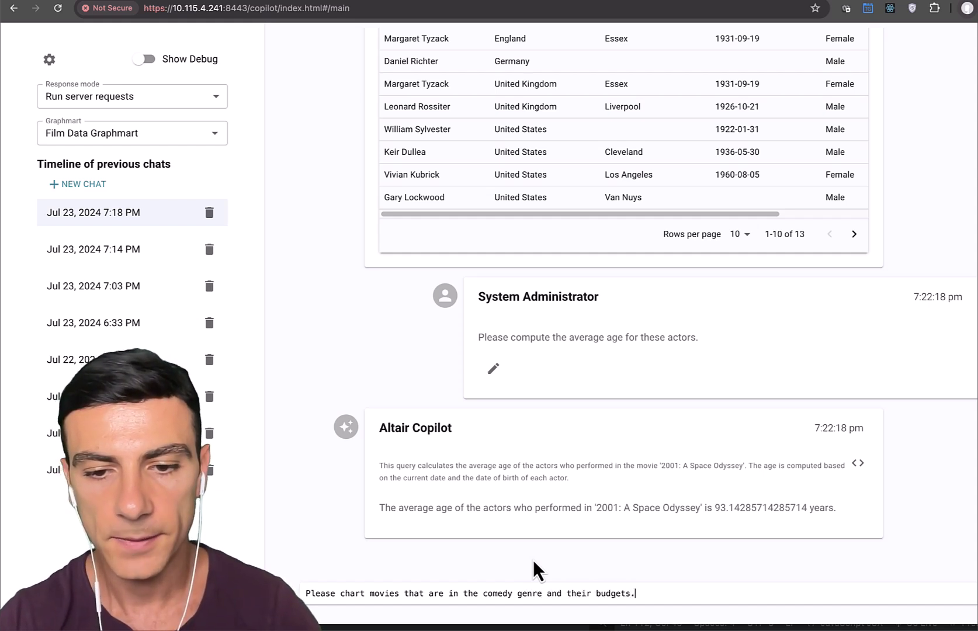
{"action": "key", "text": "Return"}
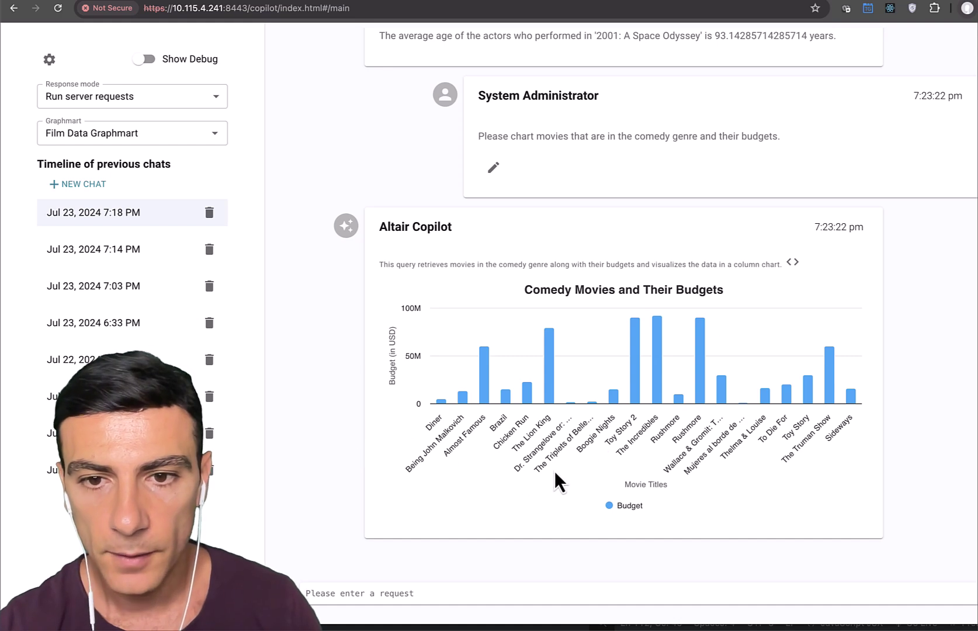
Show the Toy Story 2 column's 90 000 000 budget in the comedy chart
{"action": "mouse_move", "coordinate": [634, 337]}
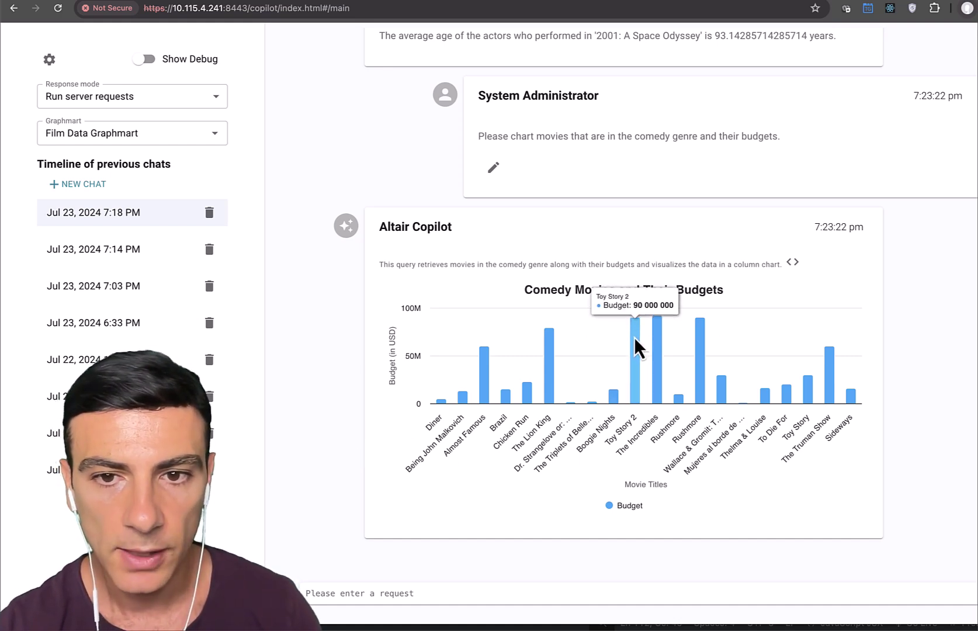
Ask for Toy Story 2 details via its bar, then return to the comedy chart
{"action": "left_click", "coordinate": [634, 337]}
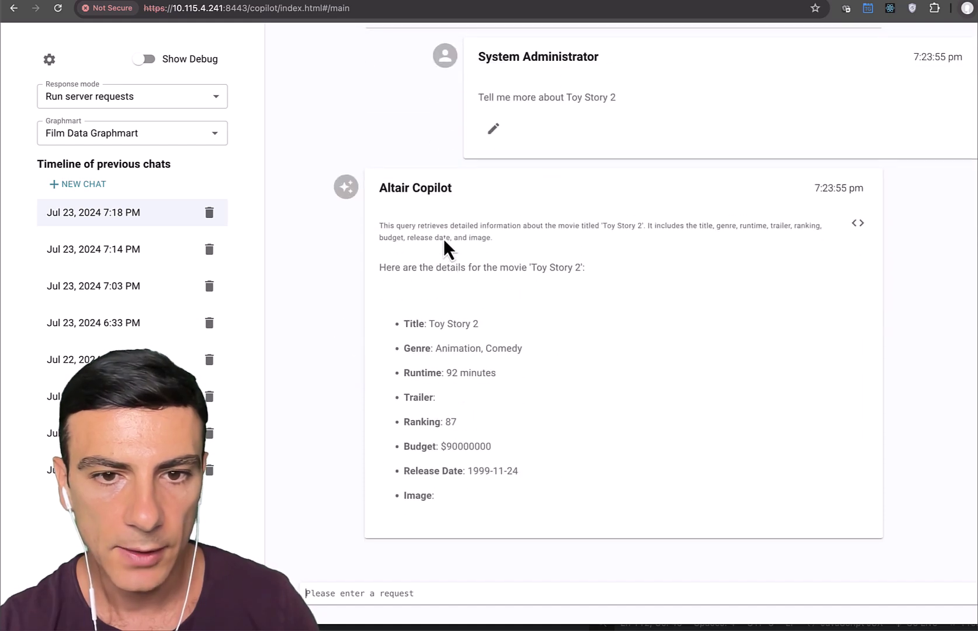
{"action": "scroll", "coordinate": [636, 453], "scroll_direction": "up", "scroll_amount": 8}
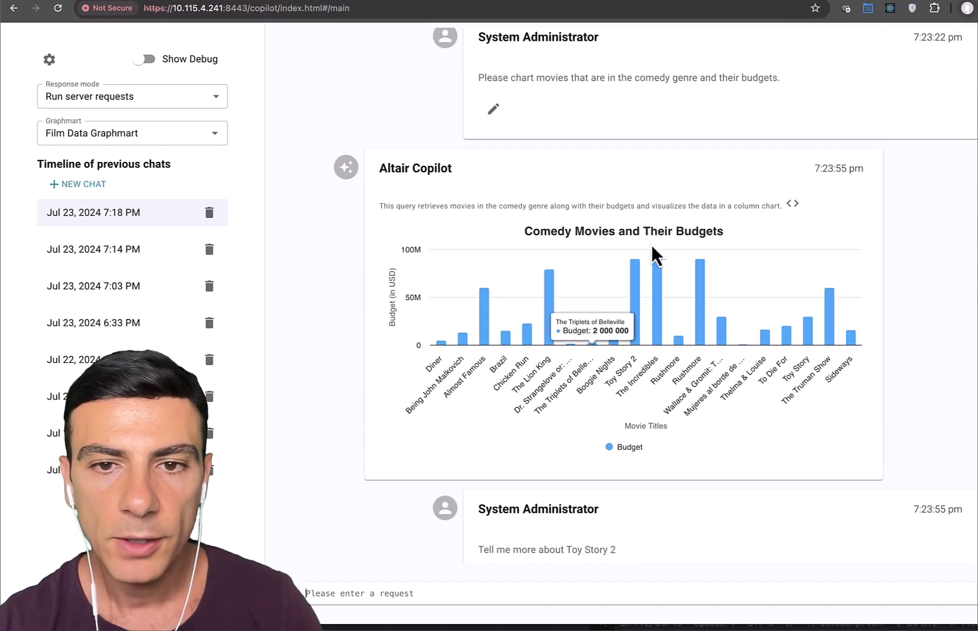
{"action": "scroll", "coordinate": [828, 316], "scroll_direction": "up", "scroll_amount": 1}
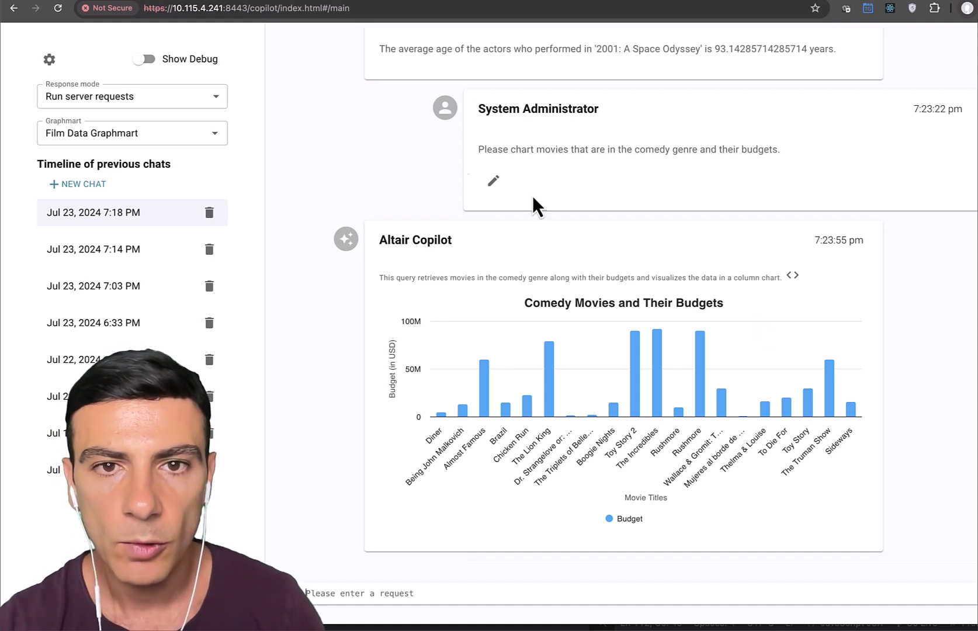
Edit the comedy budgets request to add 'Please show this as a pie chart.' and resubmit it
{"action": "left_click", "coordinate": [493, 183]}
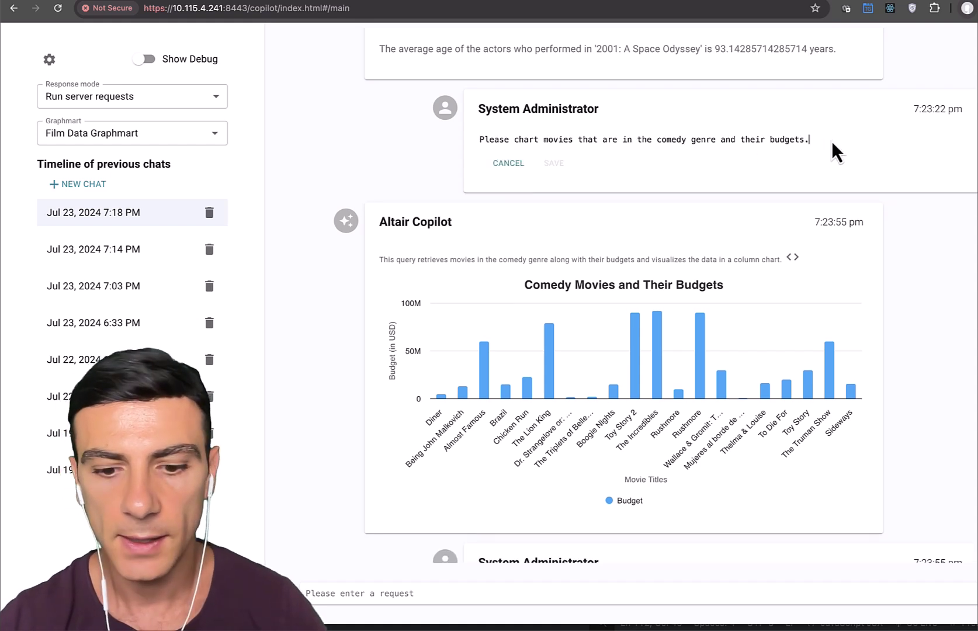
{"action": "type", "text": "Please show t"}
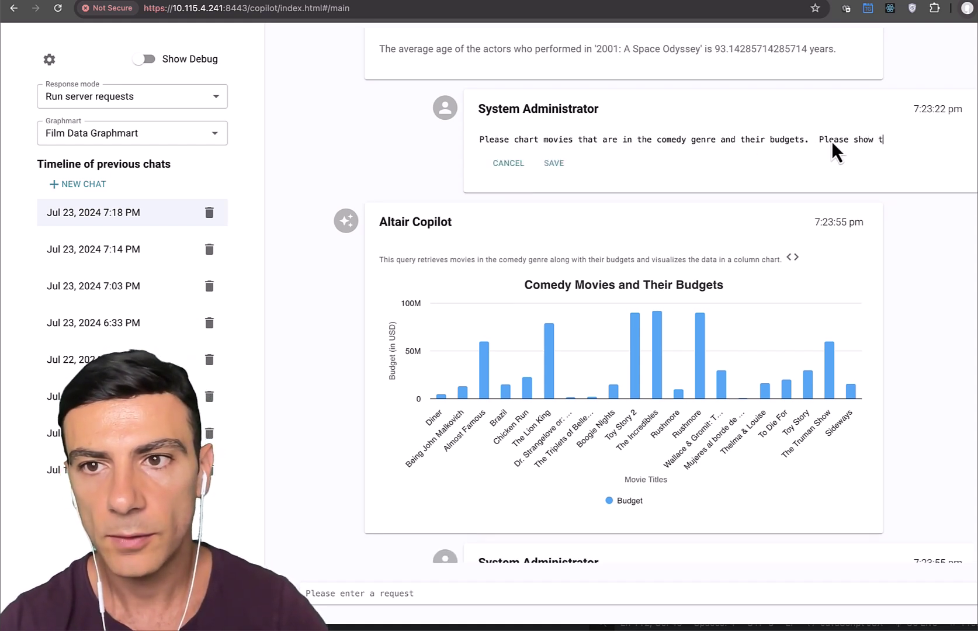
{"action": "type", "text": "his as a pie chart."}
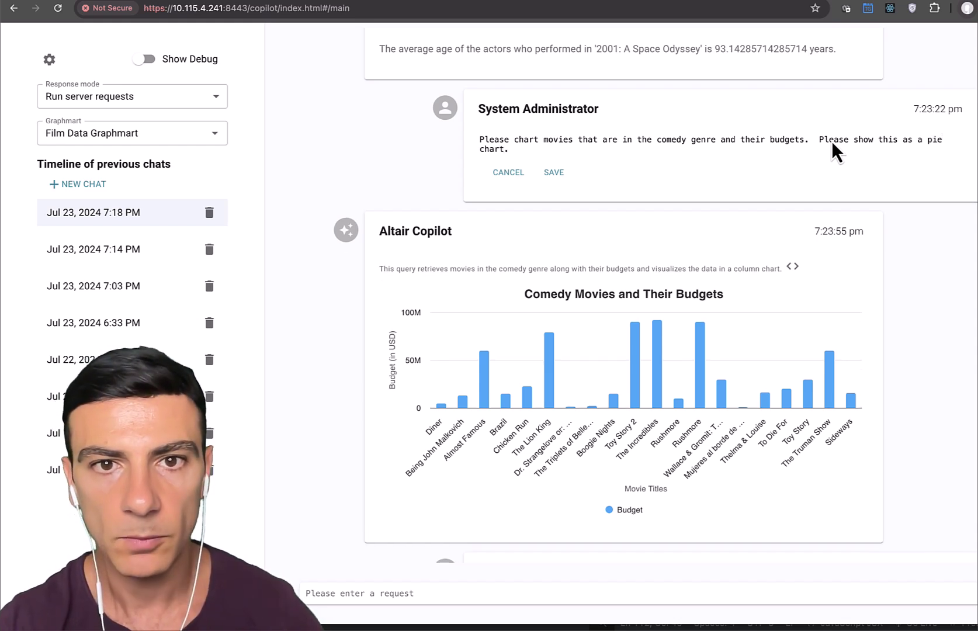
{"action": "key", "text": "Return"}
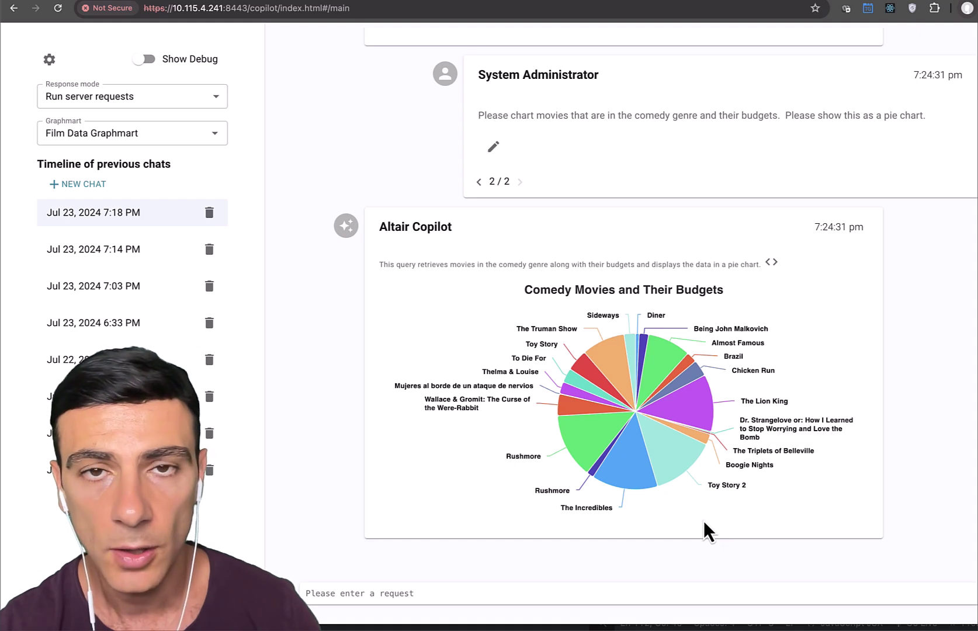
Ask a follow-up about The Incredibles via its slice in the comedy budgets pie chart
{"action": "mouse_move", "coordinate": [638, 446]}
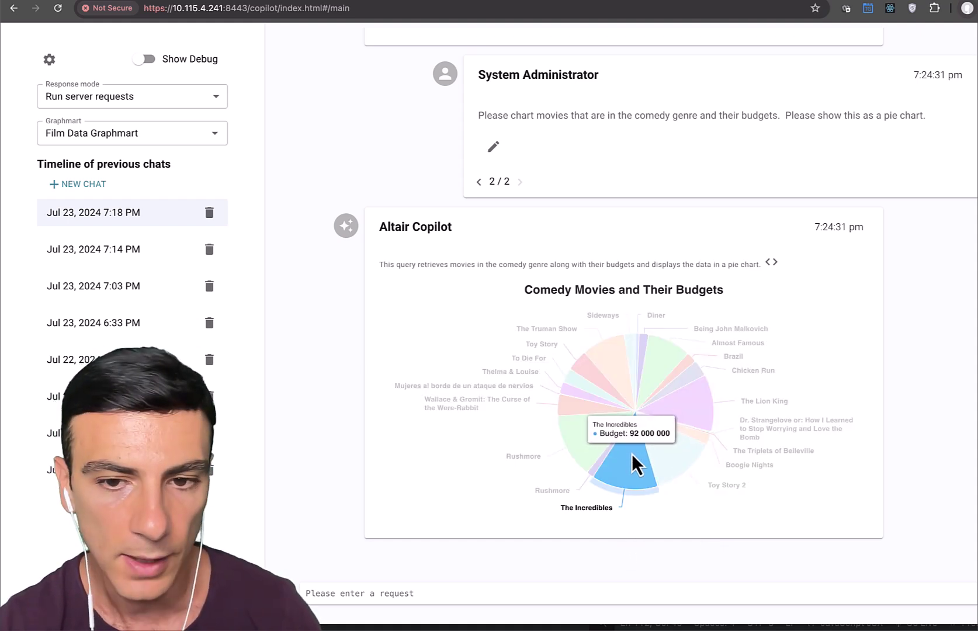
{"action": "left_click", "coordinate": [632, 453]}
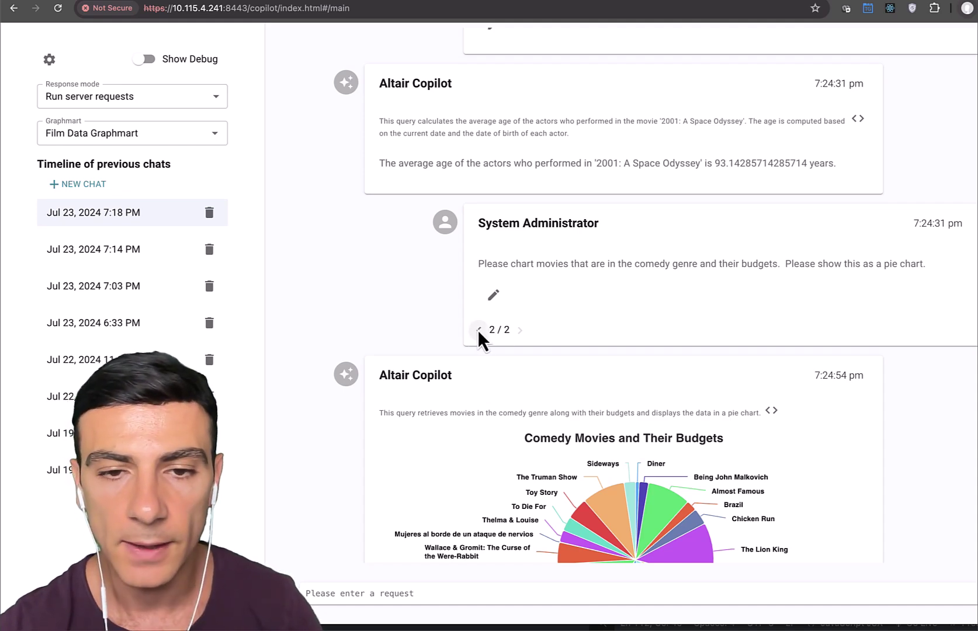
{"action": "left_click", "coordinate": [477, 330]}
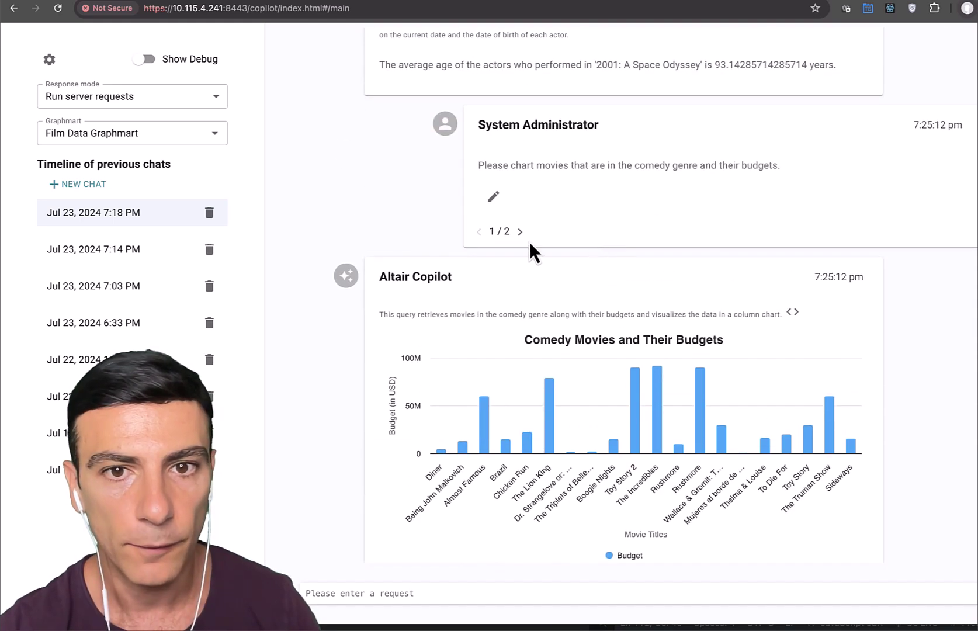
{"action": "left_click", "coordinate": [520, 232]}
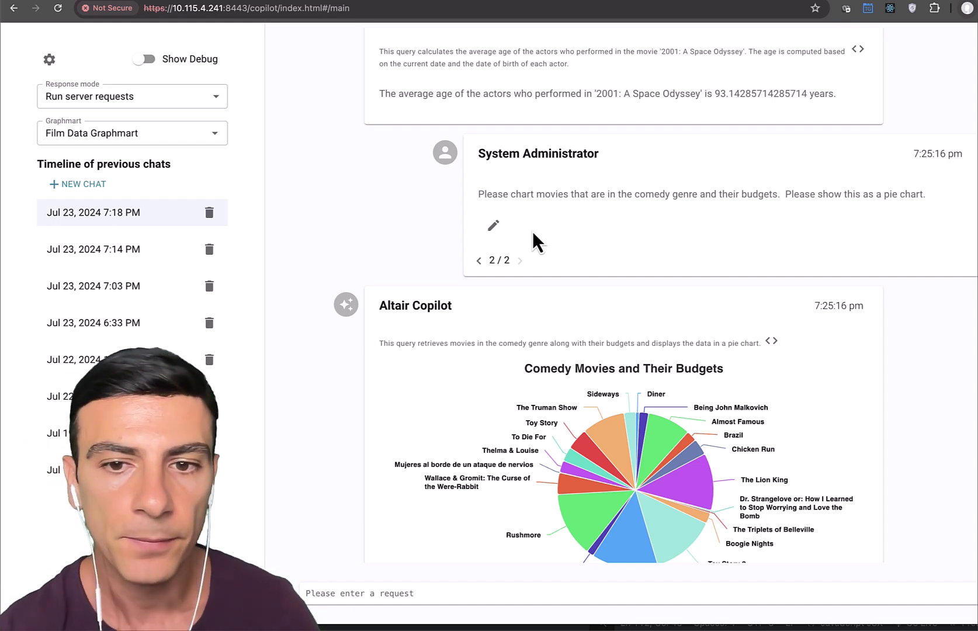
Scroll past The Incredibles answer, then up to the opening suggested questions about movies, actors and directors
{"action": "scroll", "coordinate": [920, 384], "scroll_direction": "down", "scroll_amount": 5}
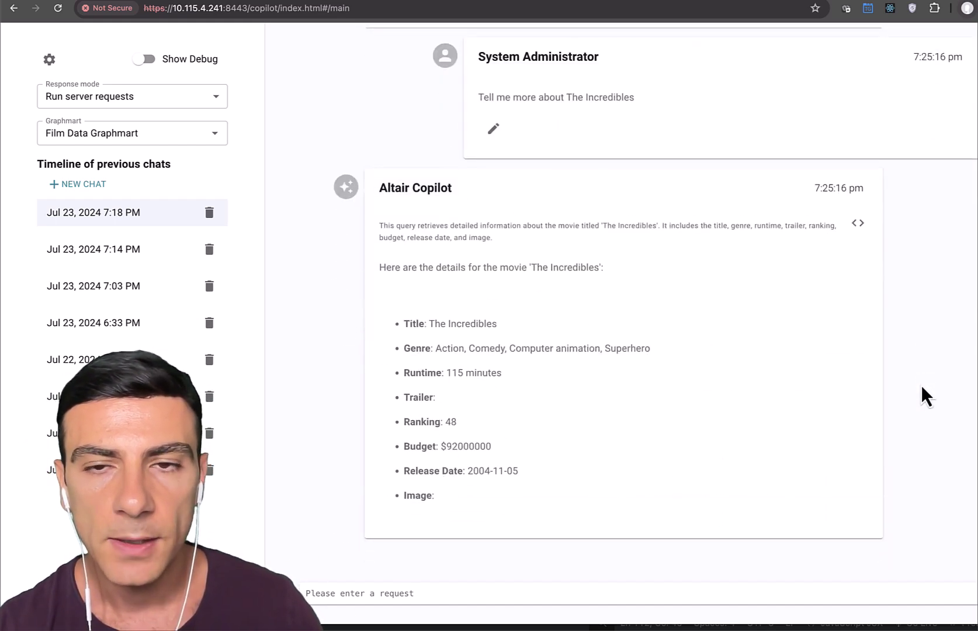
{"action": "scroll", "coordinate": [921, 385], "scroll_direction": "up", "scroll_amount": 2}
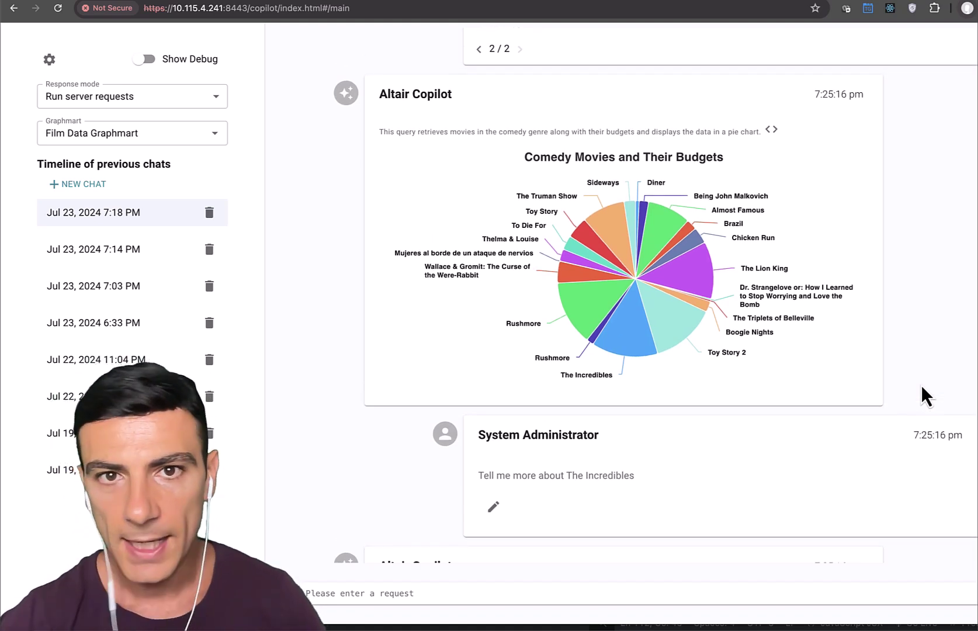
{"action": "scroll", "coordinate": [921, 385], "scroll_direction": "up", "scroll_amount": 20}
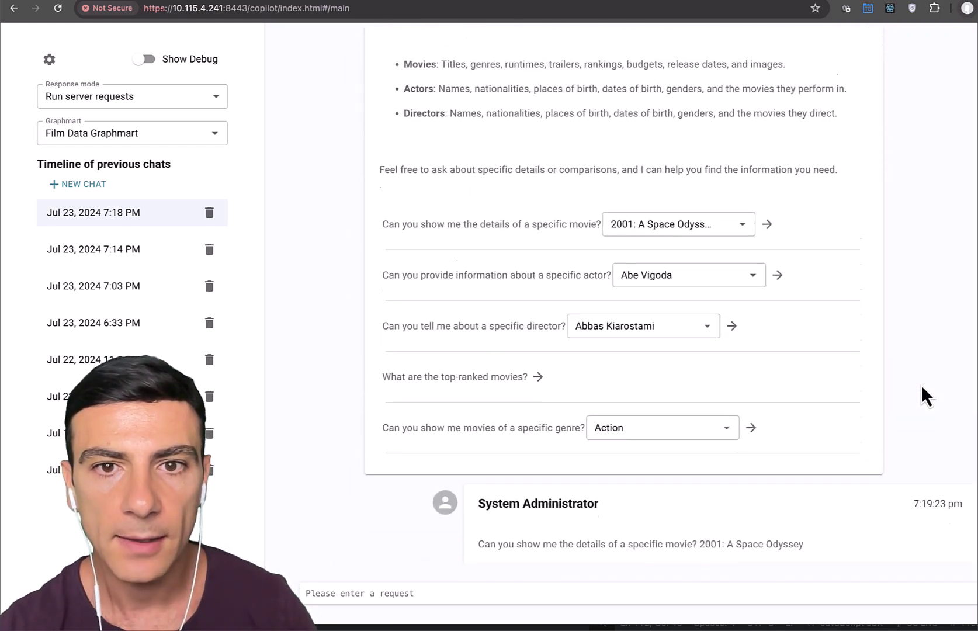
{"action": "scroll", "coordinate": [921, 386], "scroll_direction": "up", "scroll_amount": 2}
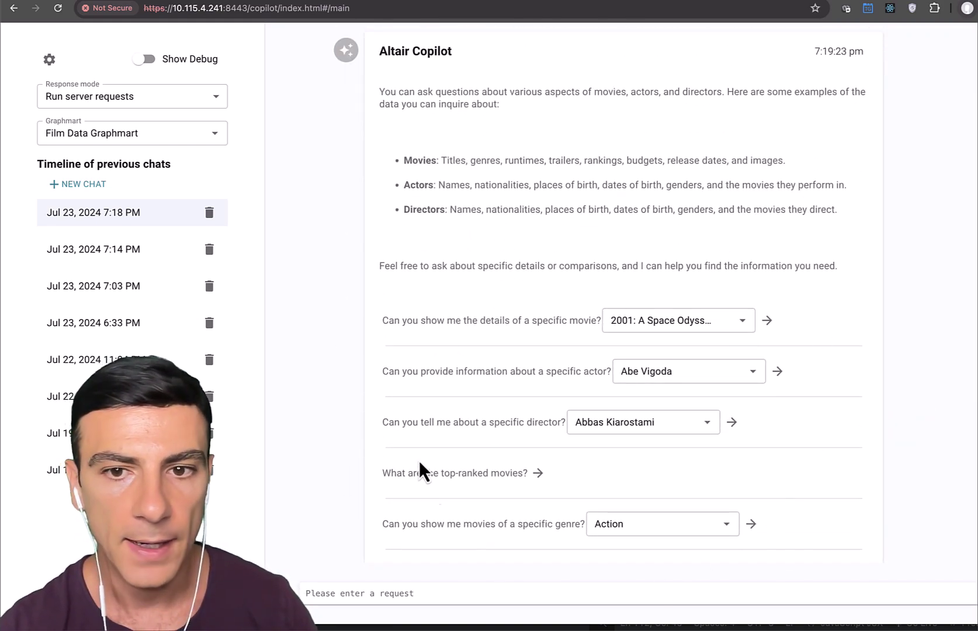